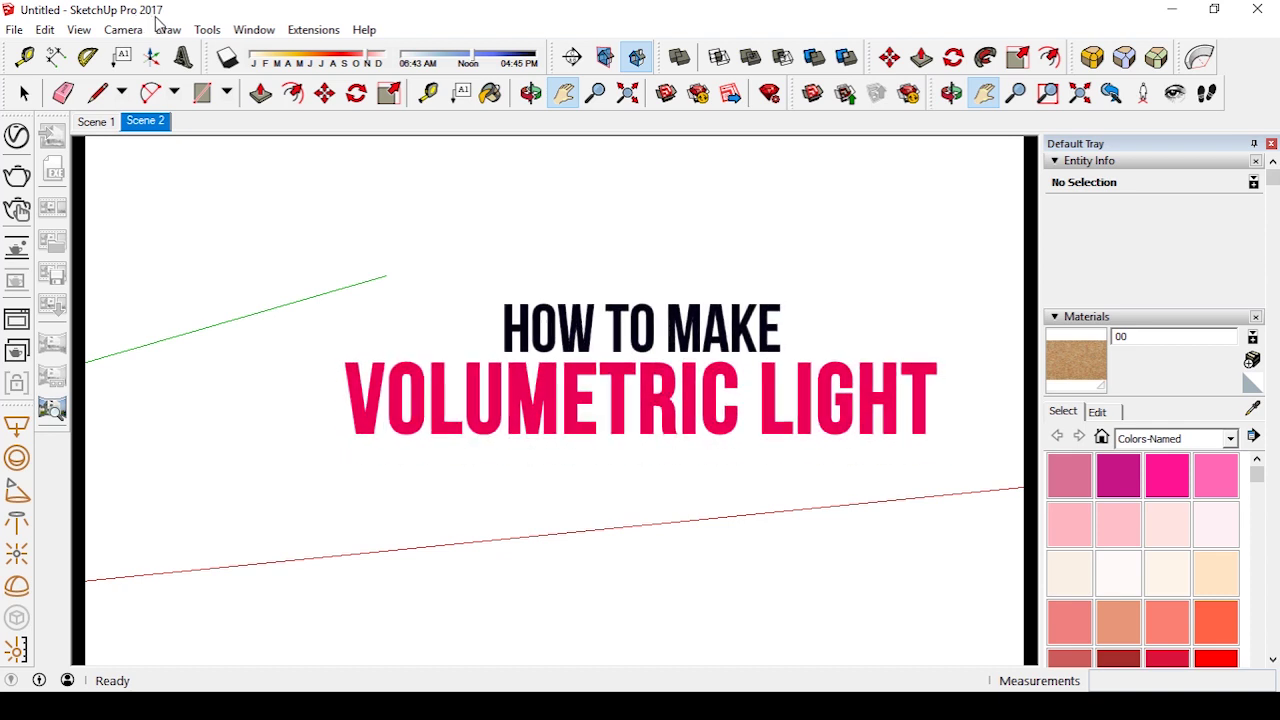
- Examine the furnished room from outside, from above and at interior level, with section cuts toggled
left_click_drag(257, 249, 889, 229)
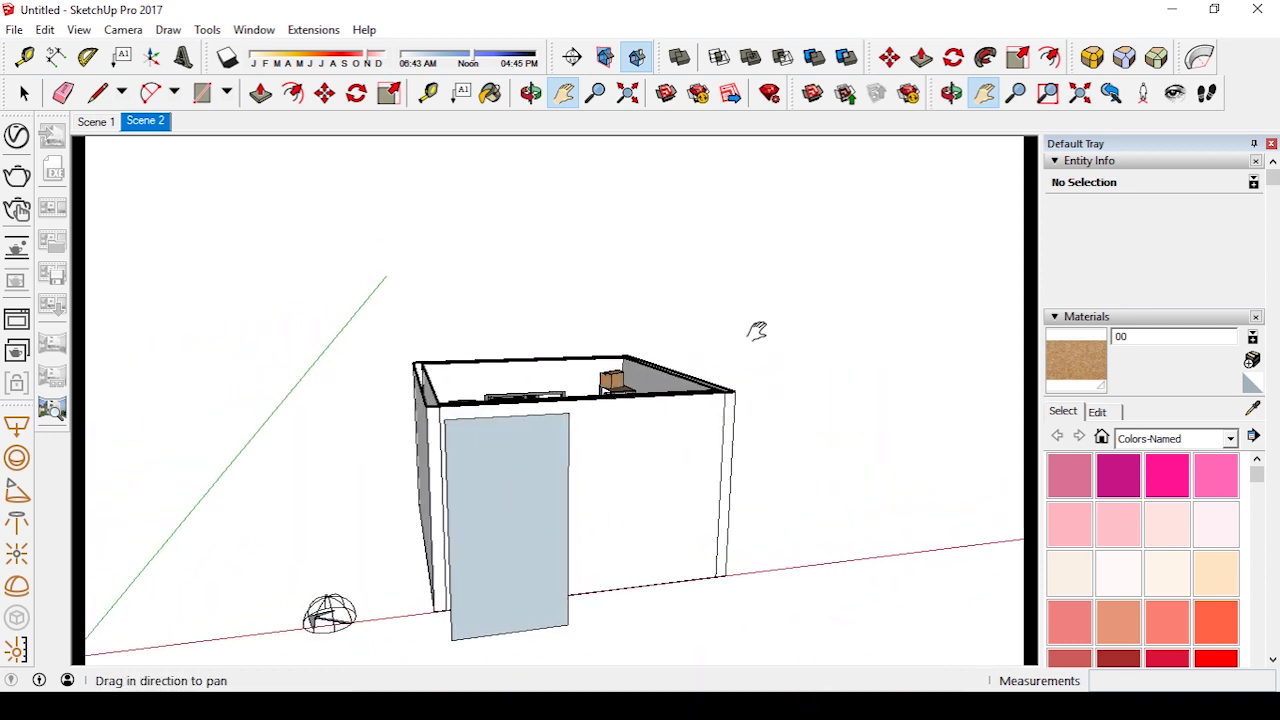
middle_click_drag(544, 428, 600, 600)
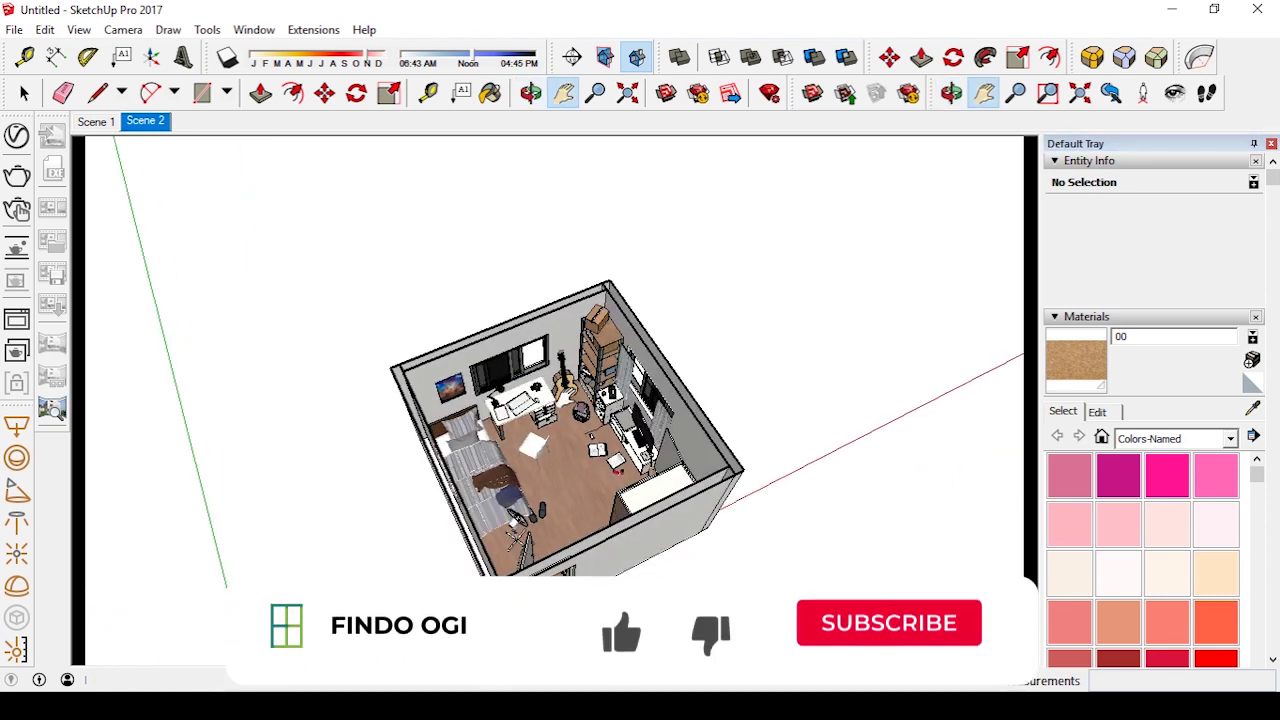
scroll(580, 430, "up", 3)
scroll(594, 614, "up", 5)
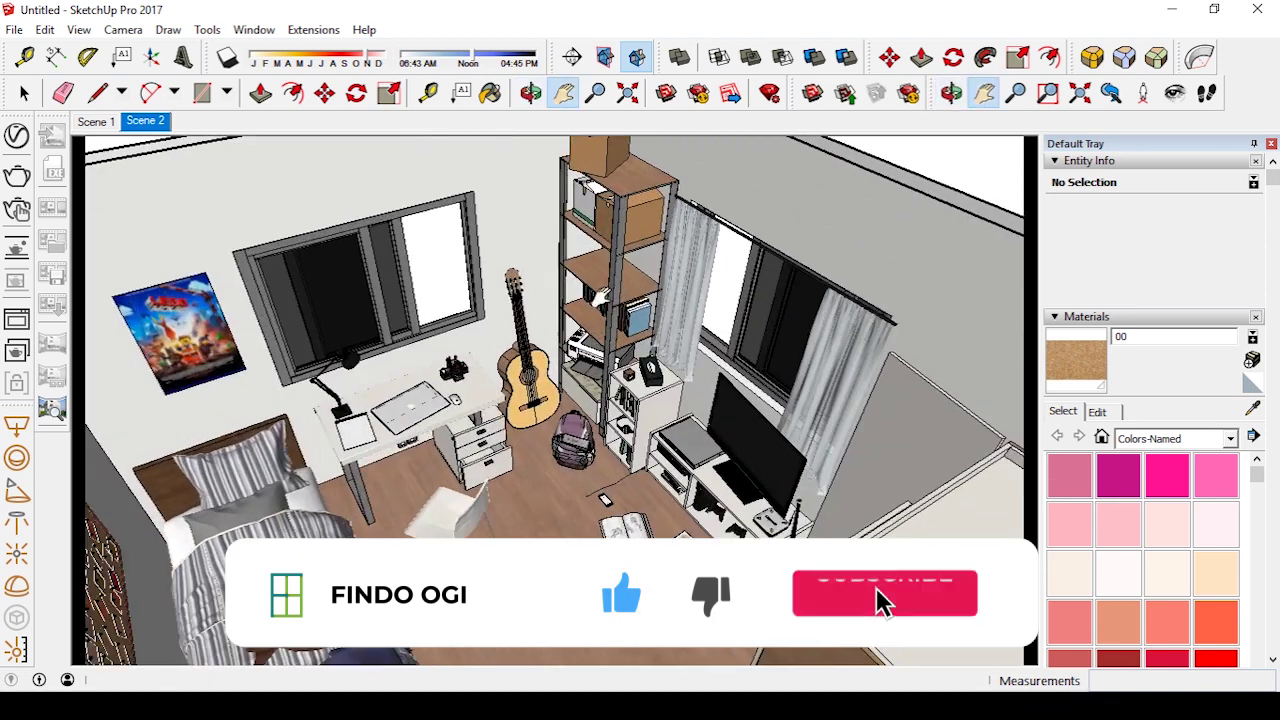
middle_click_drag(560, 420, 610, 140)
left_click(637, 57)
middle_click_drag(594, 228, 590, 318, "shift")
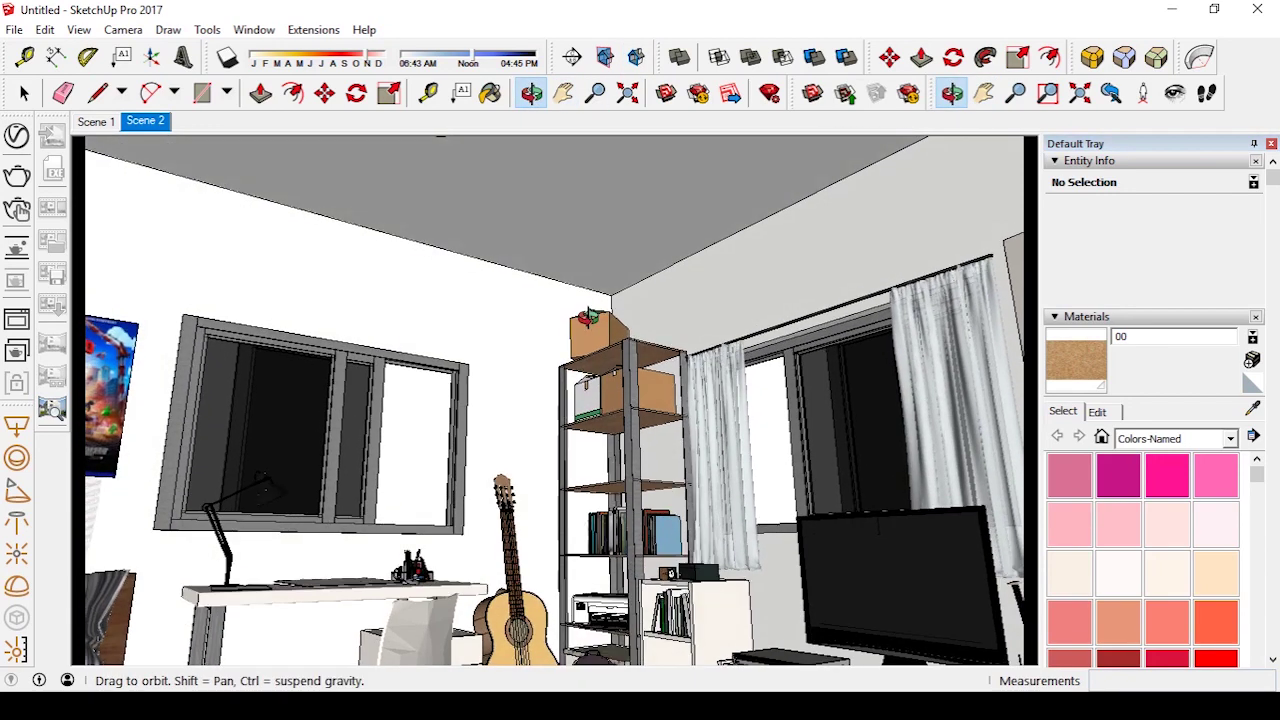
left_click(563, 93)
left_click(637, 57)
middle_click_drag(657, 213, 680, 450)
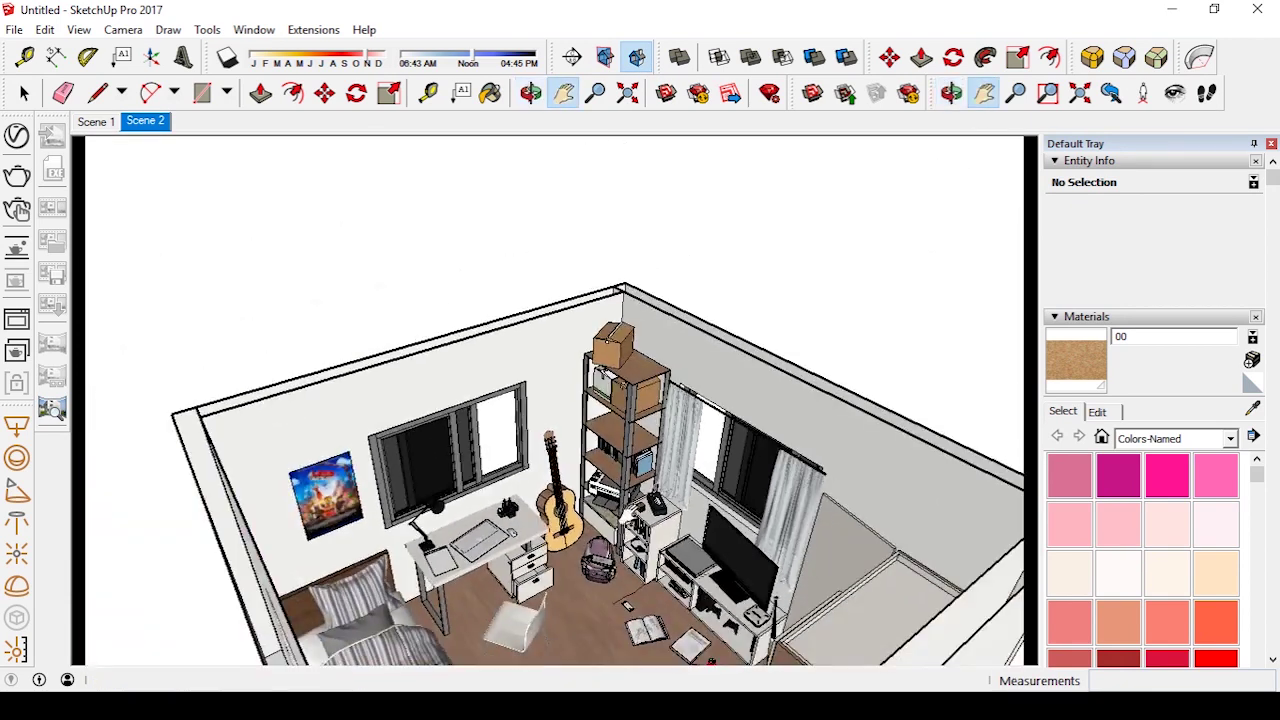
scroll(628, 518, "down", 3)
left_click_drag(626, 510, 606, 380)
middle_click_drag(484, 175, 478, 275)
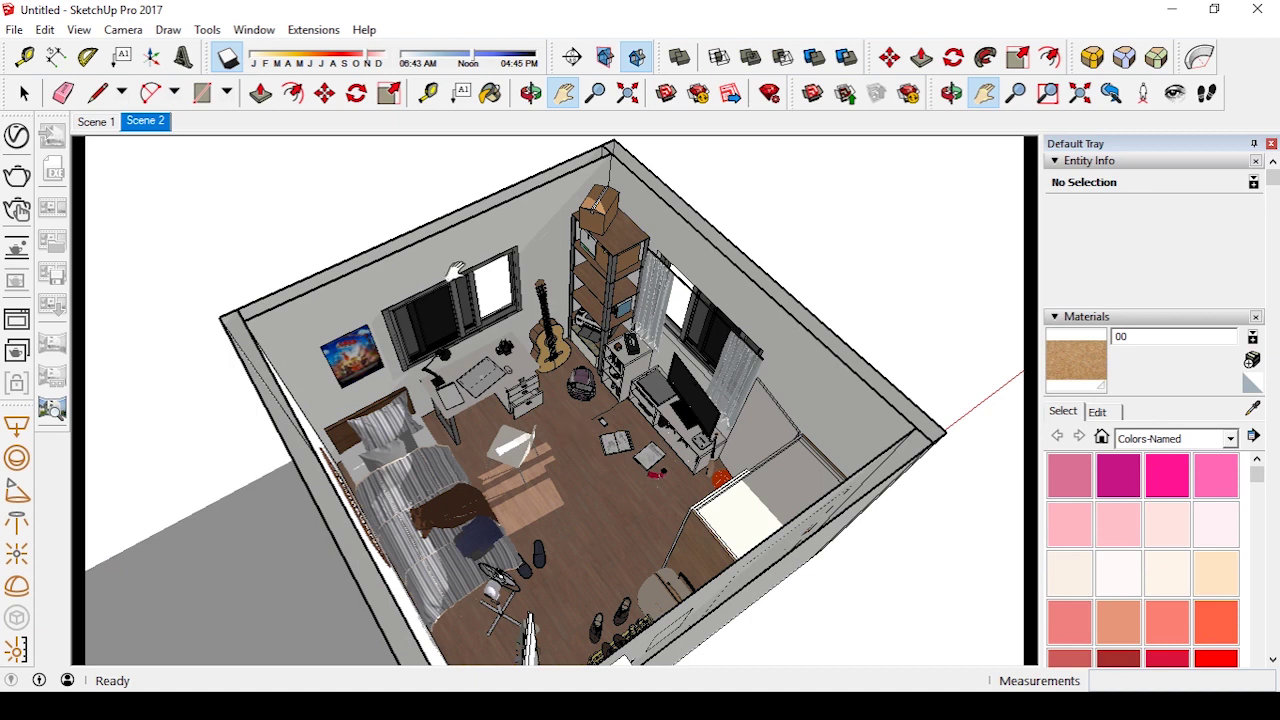
- Set the shadow time to shortly after noon so sunlight falls through the desk-side window onto the floor
left_click(425, 63)
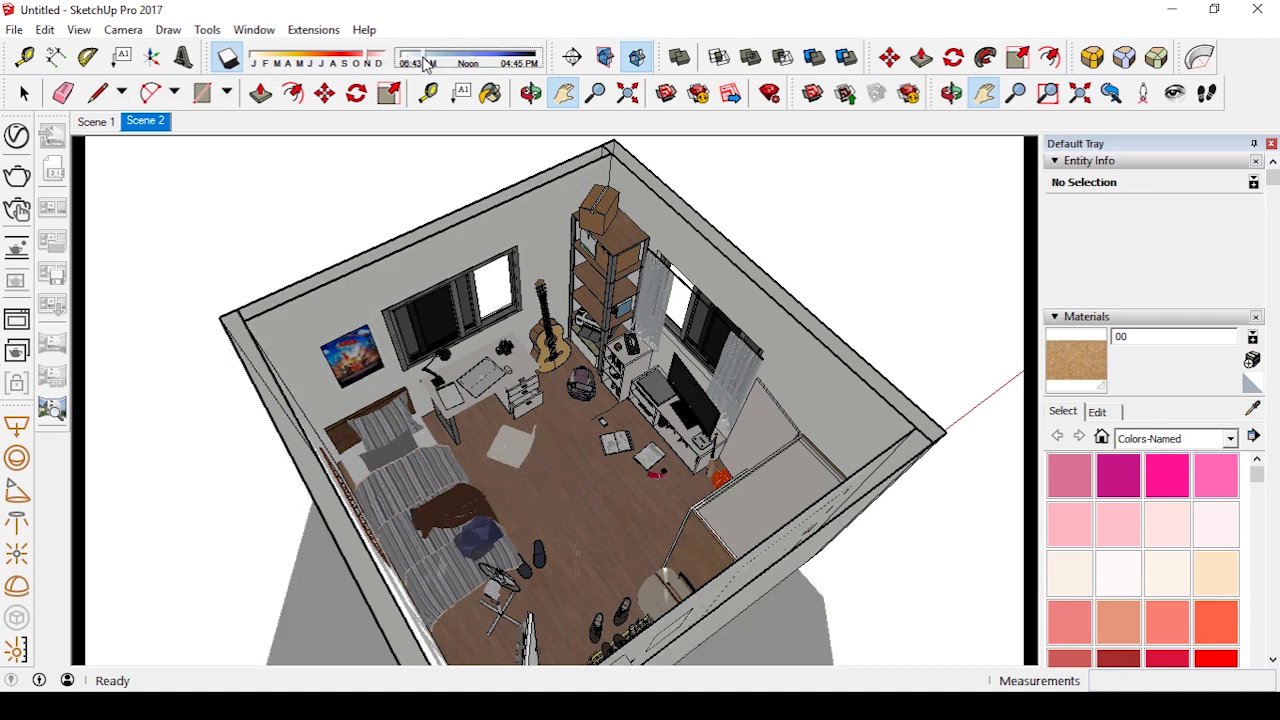
left_click_drag(437, 63, 472, 63)
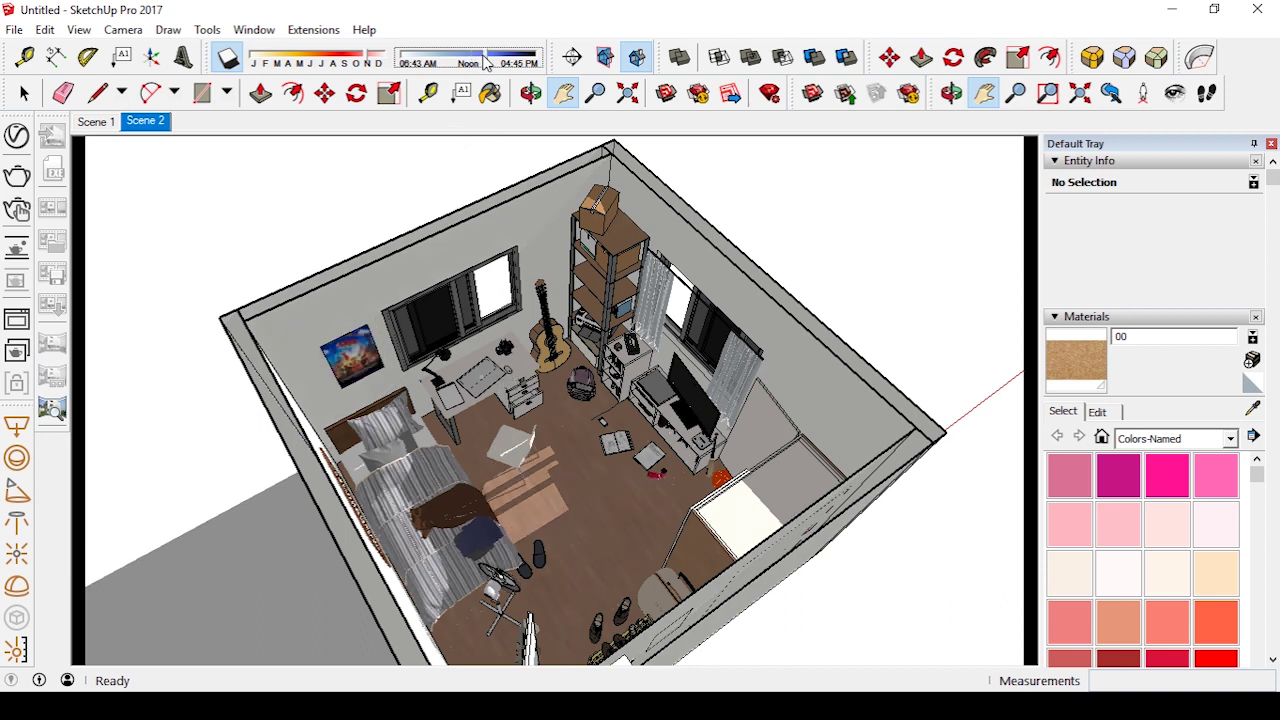
left_click_drag(484, 62, 482, 62)
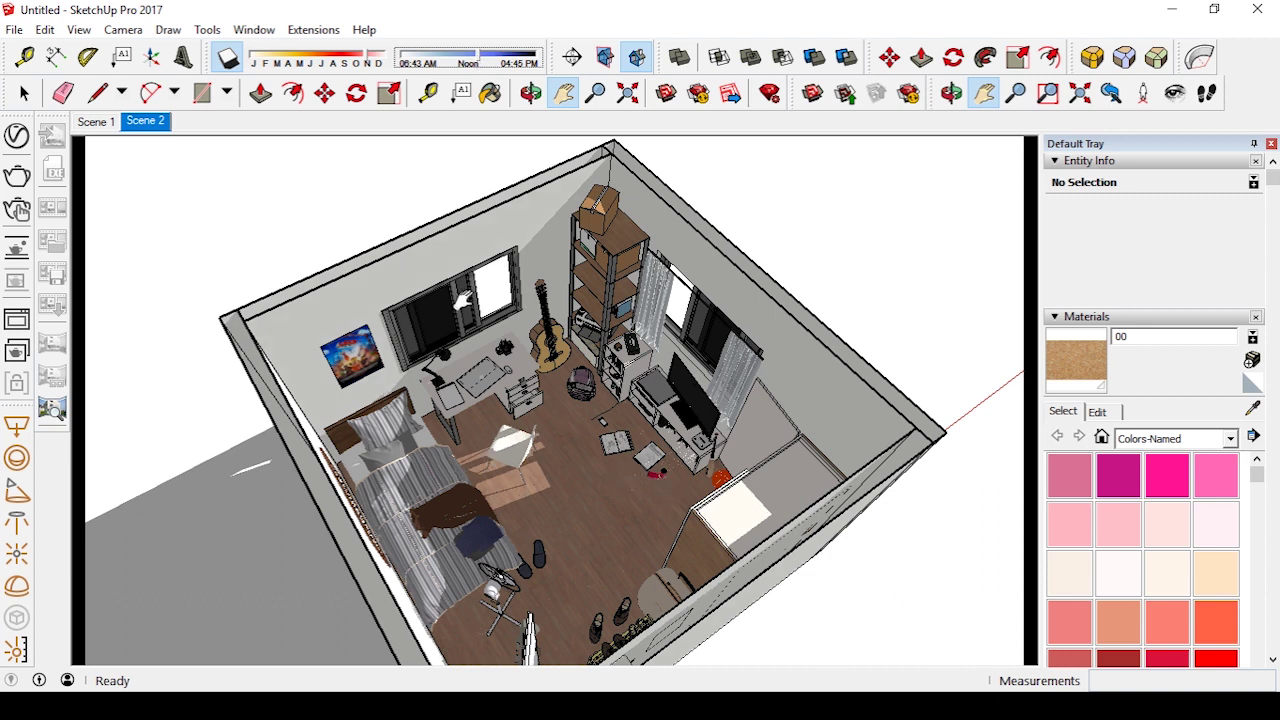
- Turn off section cuts and frame an interior view of the bed, desk, guitar, shelves and windows
scroll(497, 365, "up", 2)
scroll(497, 365, "up", 2)
middle_click_drag(497, 365, 605, 60)
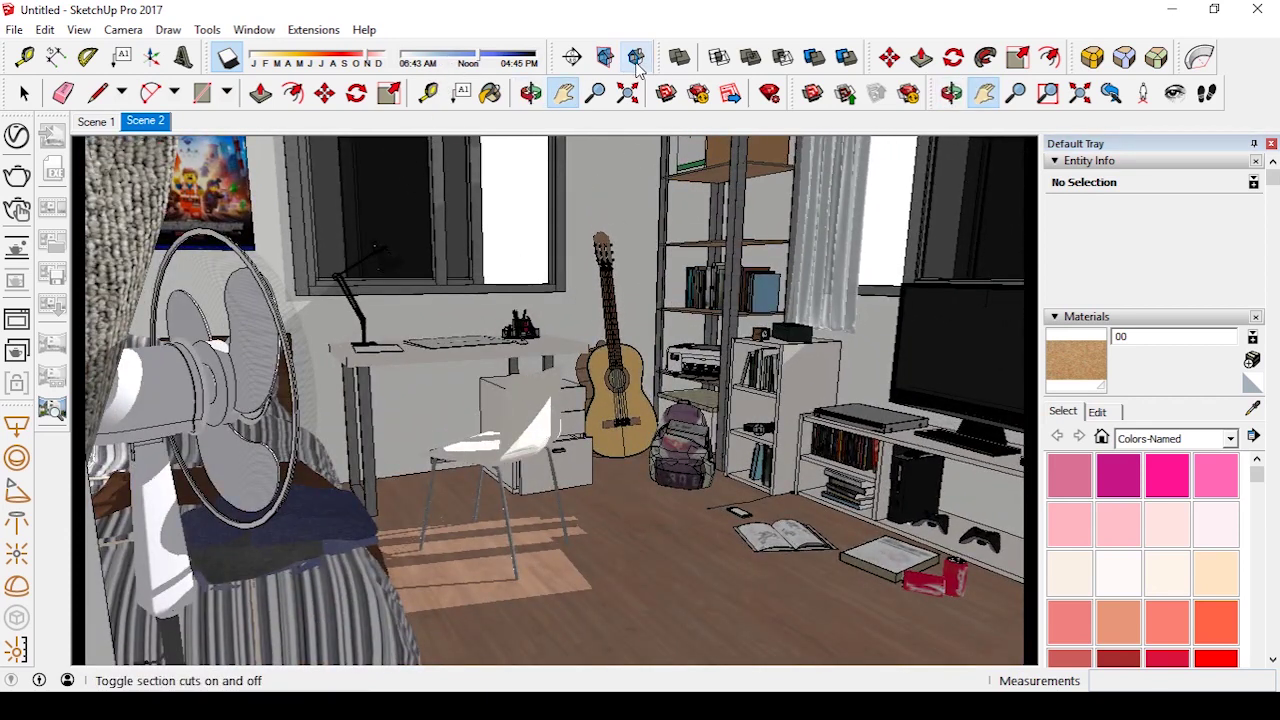
left_click_drag(535, 372, 495, 420)
key("o")
key("h")
key("o")
key("h")
key("o")
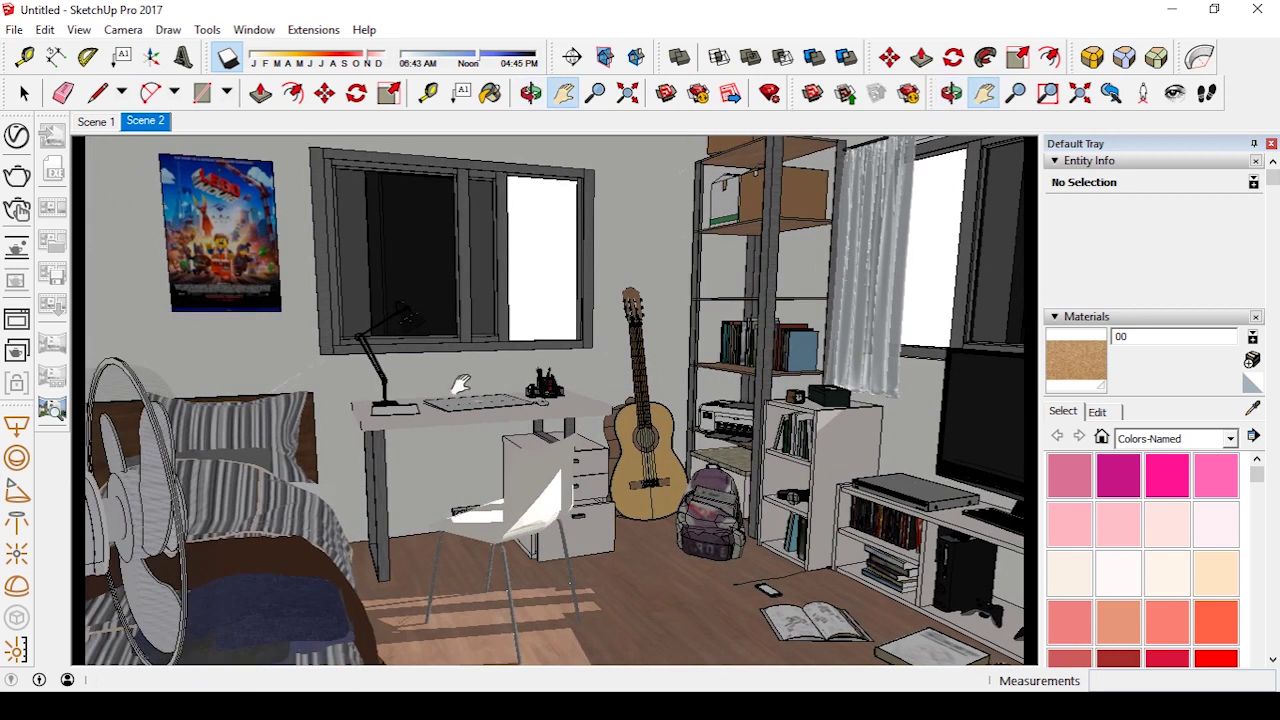
- Open the V-Ray Asset Editor's light list with parameters expanded and inspect the dome, spot and rectangle lights
left_click(17, 138)
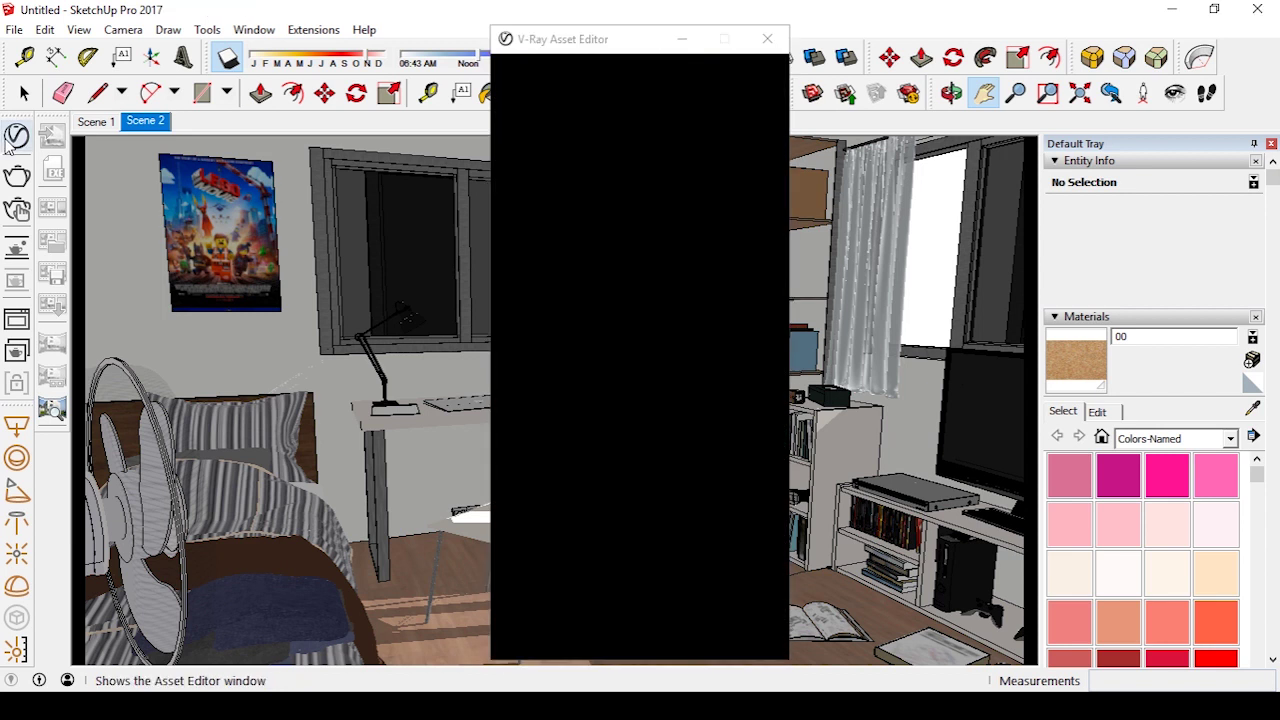
left_click_drag(628, 45, 680, 103)
left_click(609, 135)
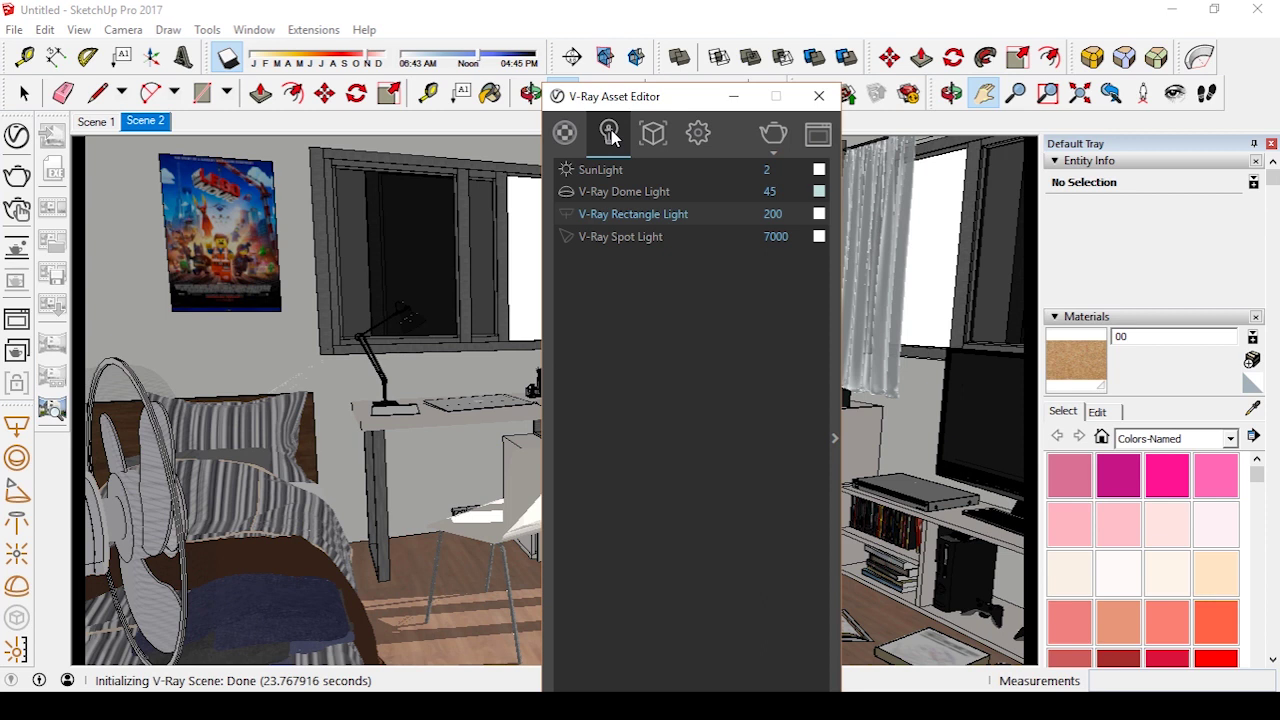
left_click(828, 425)
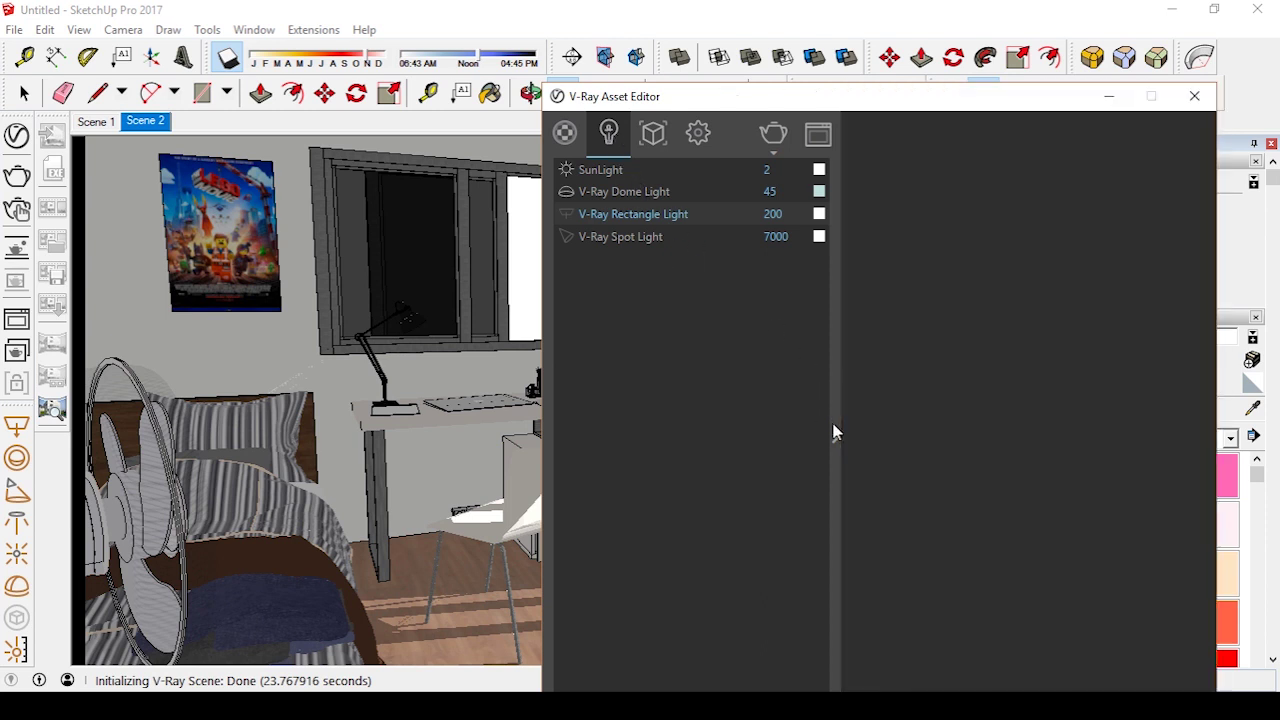
left_click(647, 195)
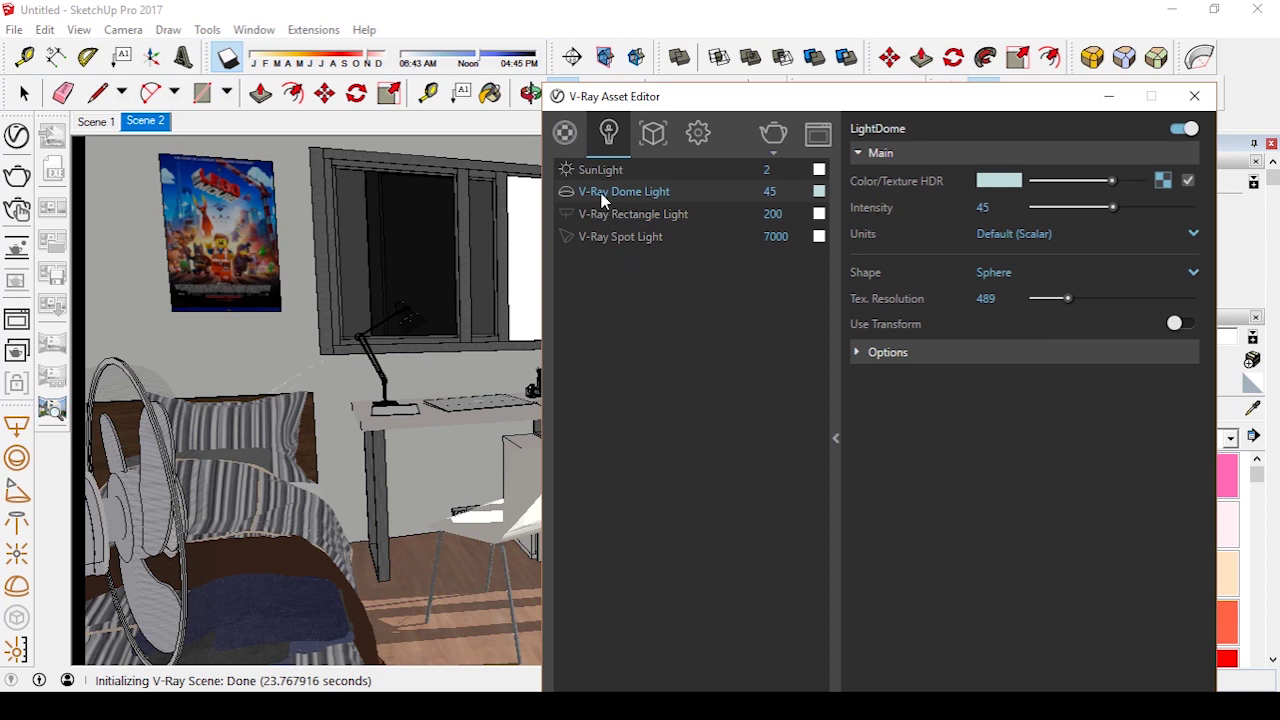
left_click(614, 238)
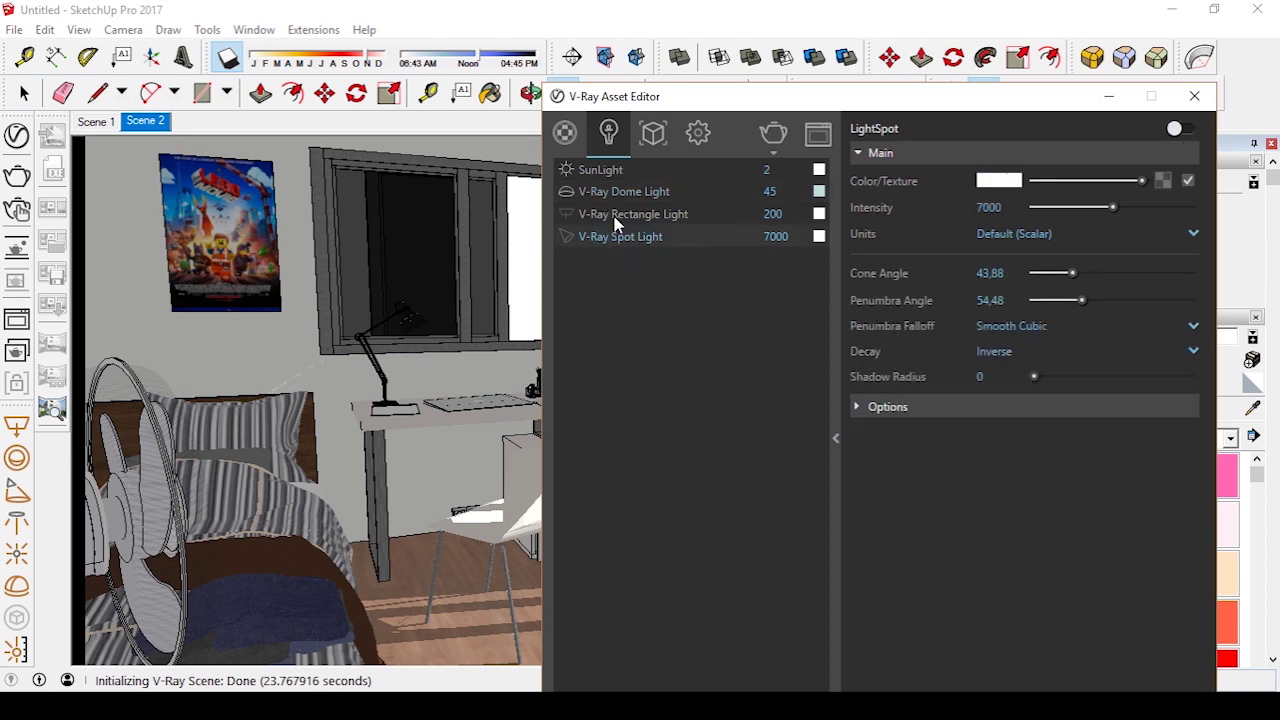
left_click(617, 220)
- Delete the V-Ray dome, rectangle and spot lights, keeping only the SunLight
left_click(620, 198)
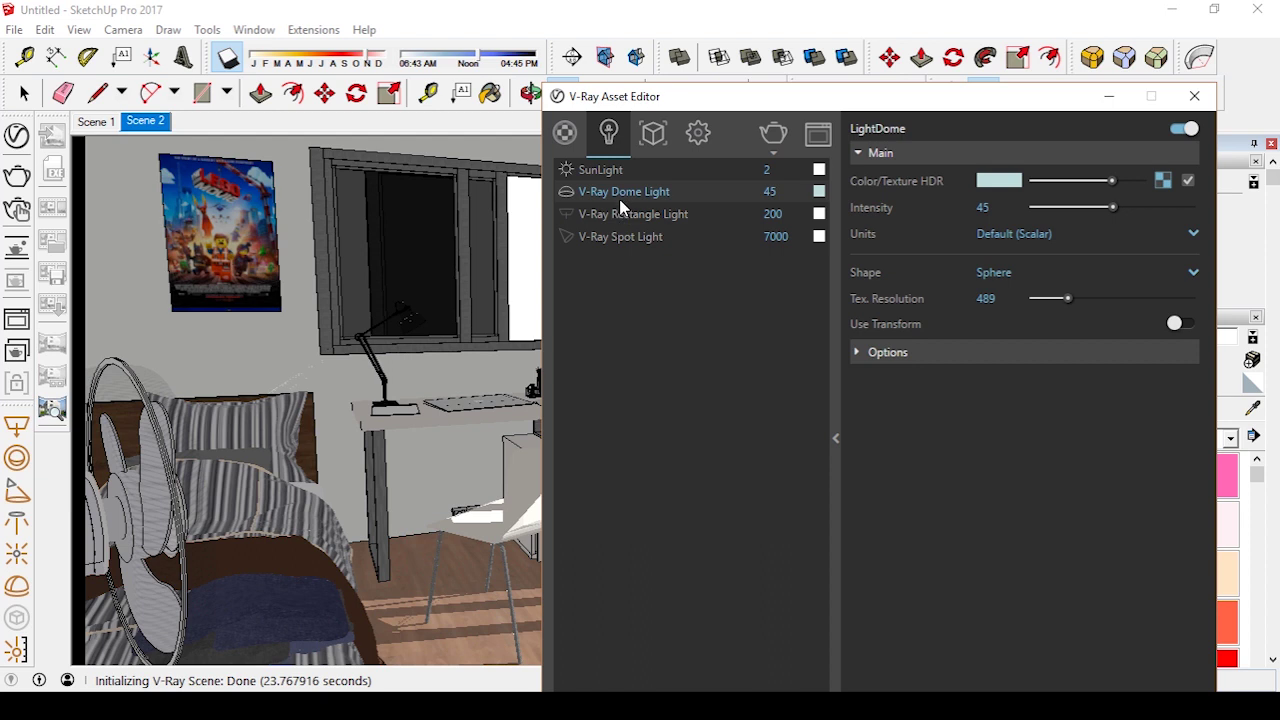
right_click(620, 196)
left_click(636, 258)
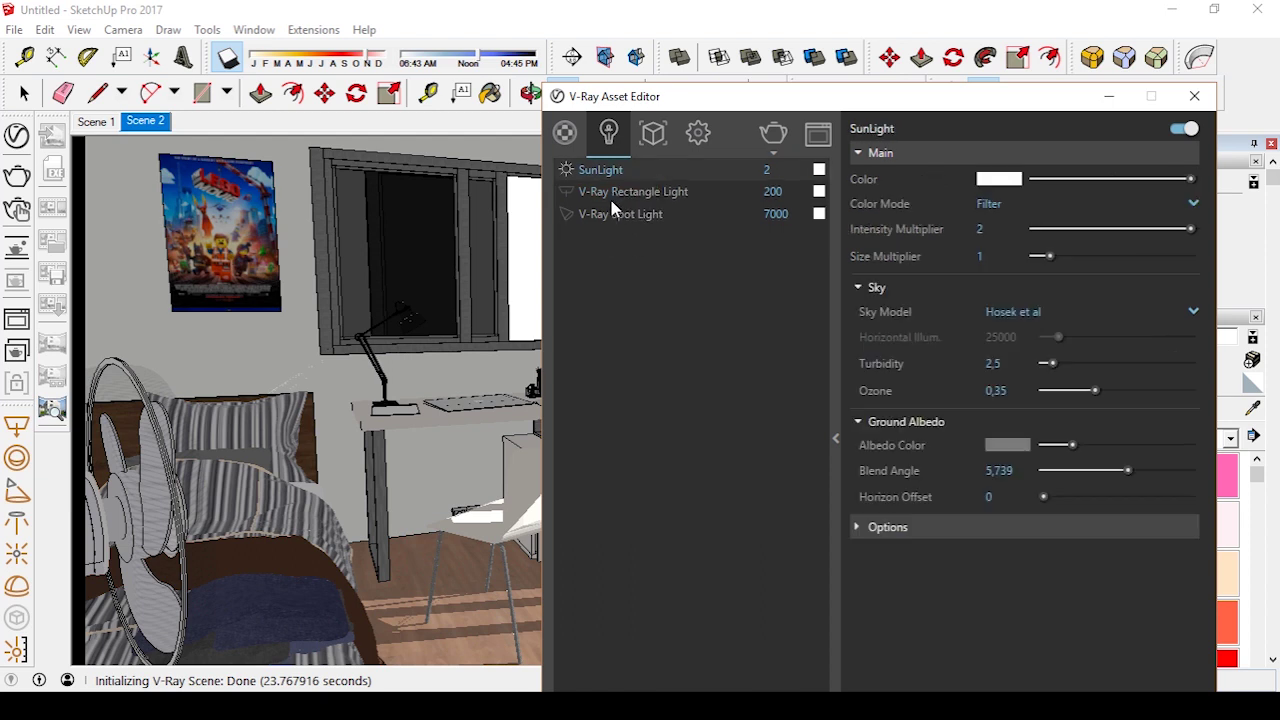
left_click(613, 196)
right_click(613, 196)
left_click(636, 263)
left_click(627, 198)
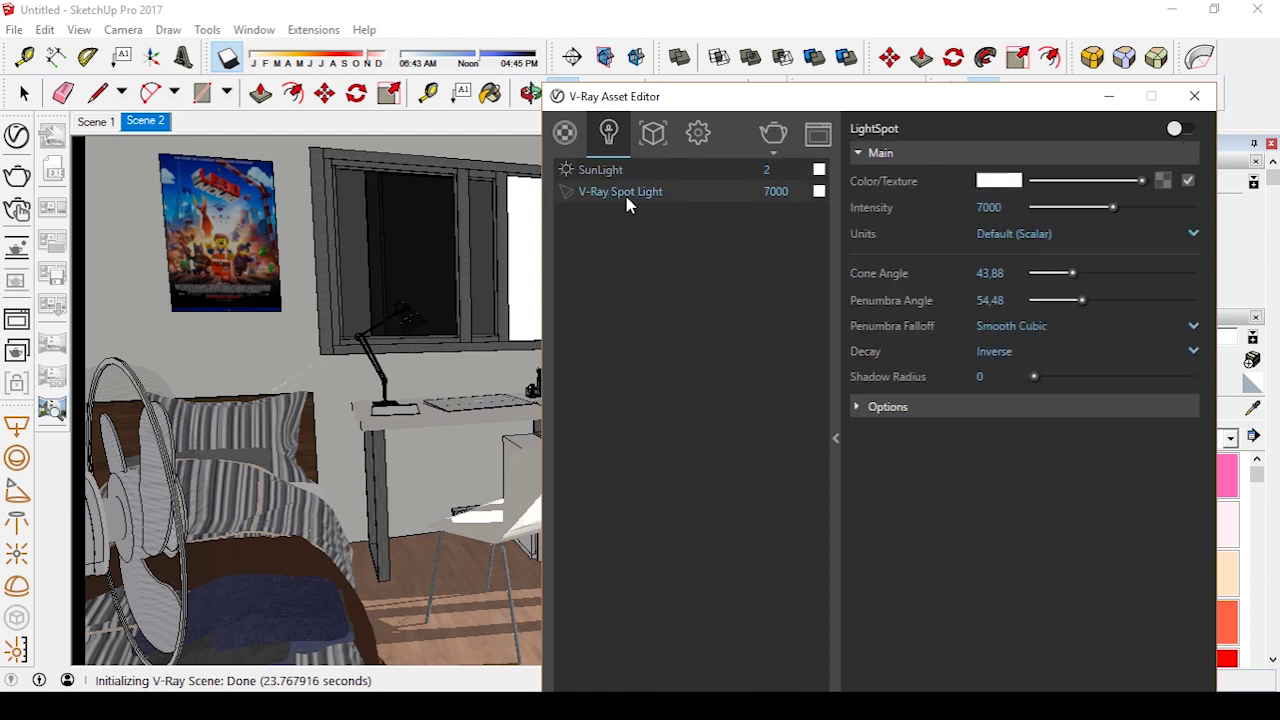
right_click(627, 199)
left_click(641, 256)
- Set the SunLight's intensity multiplier to 1
left_click(772, 169)
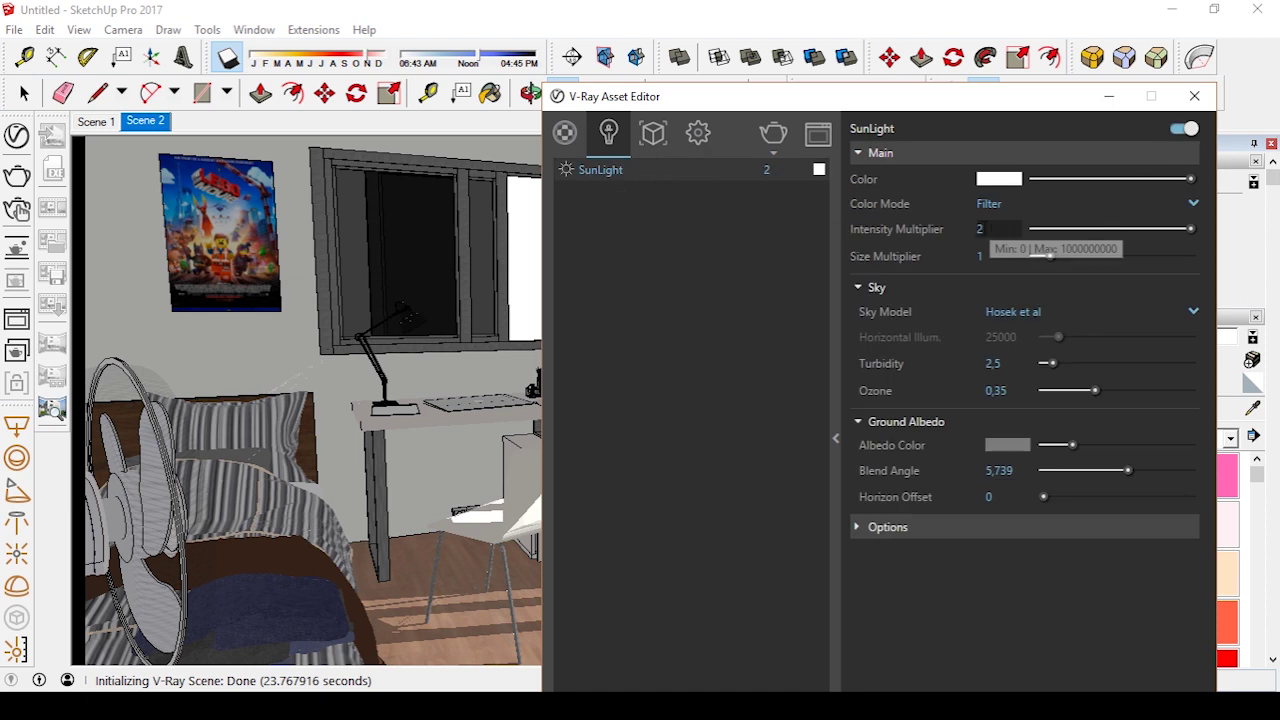
left_click(978, 231)
type("1")
key("Return")
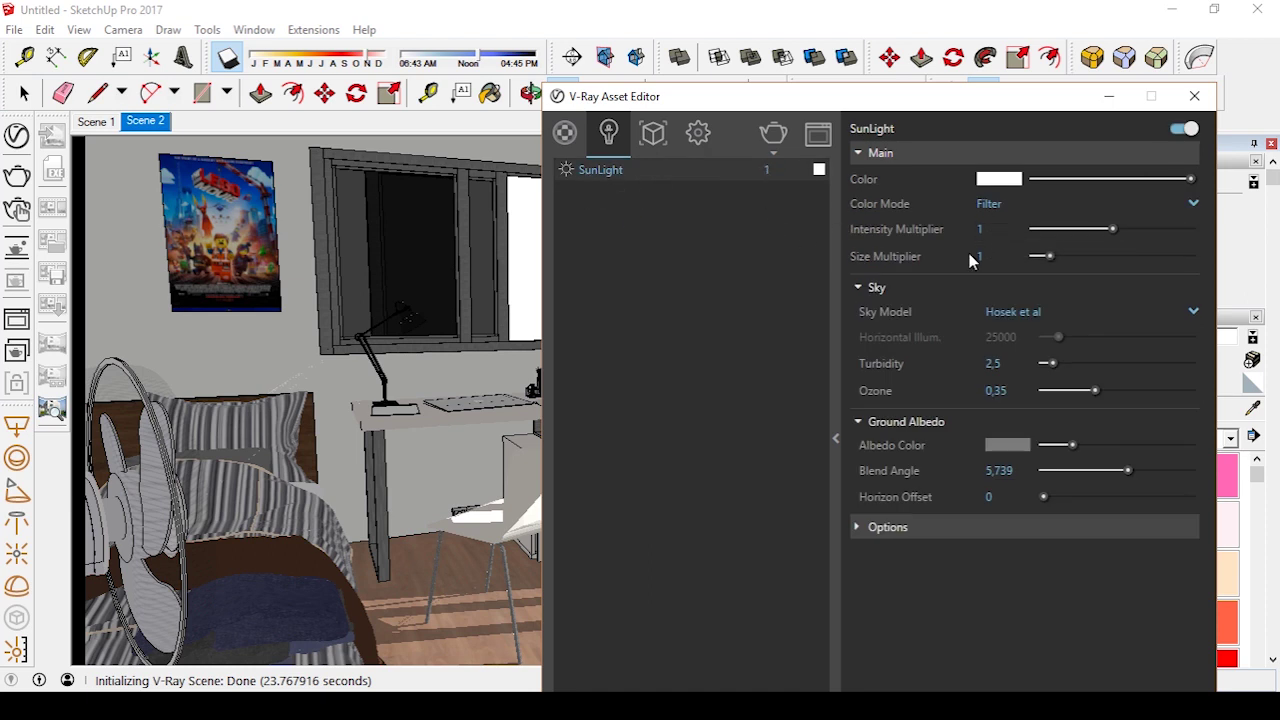
left_click(564, 133)
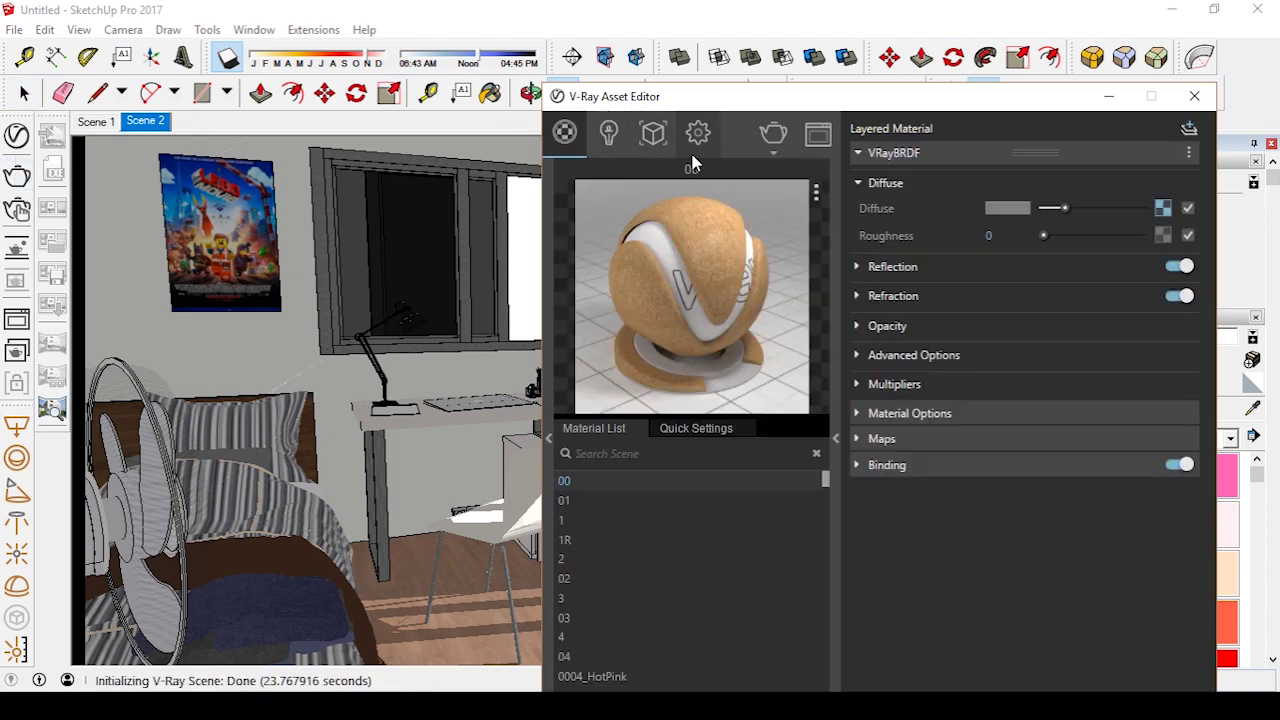
left_click(606, 141)
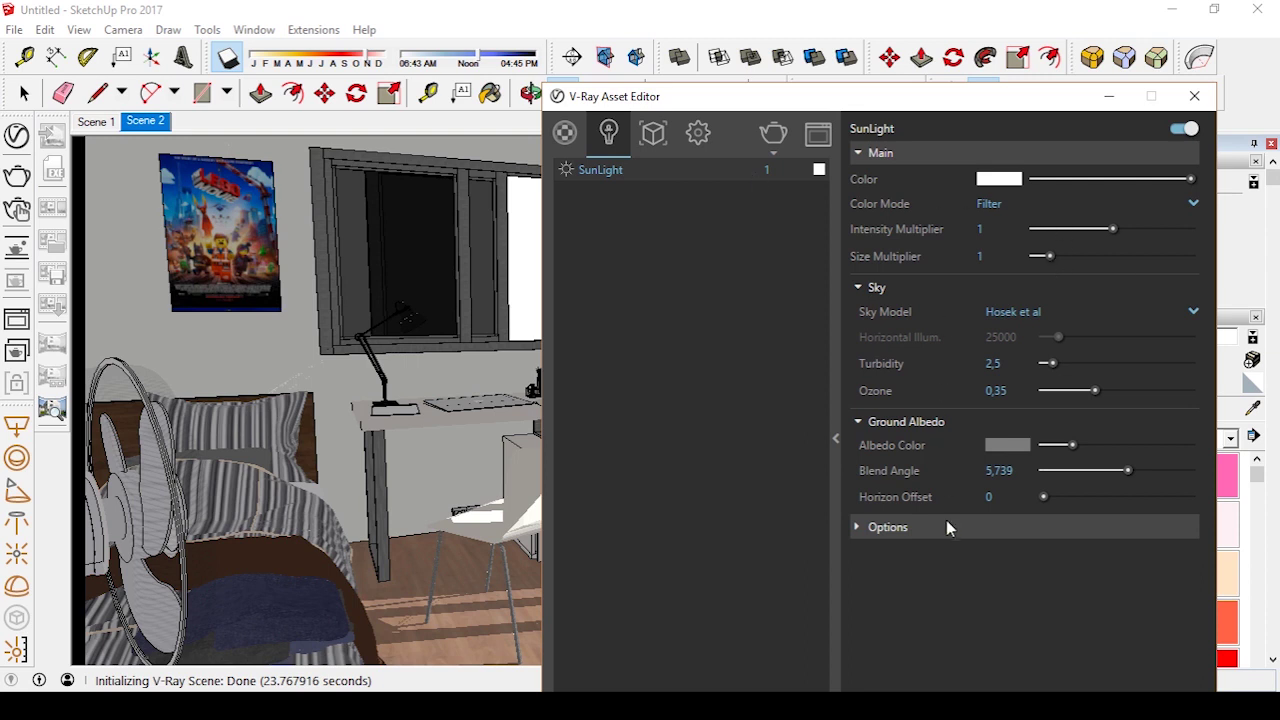
left_click(698, 133)
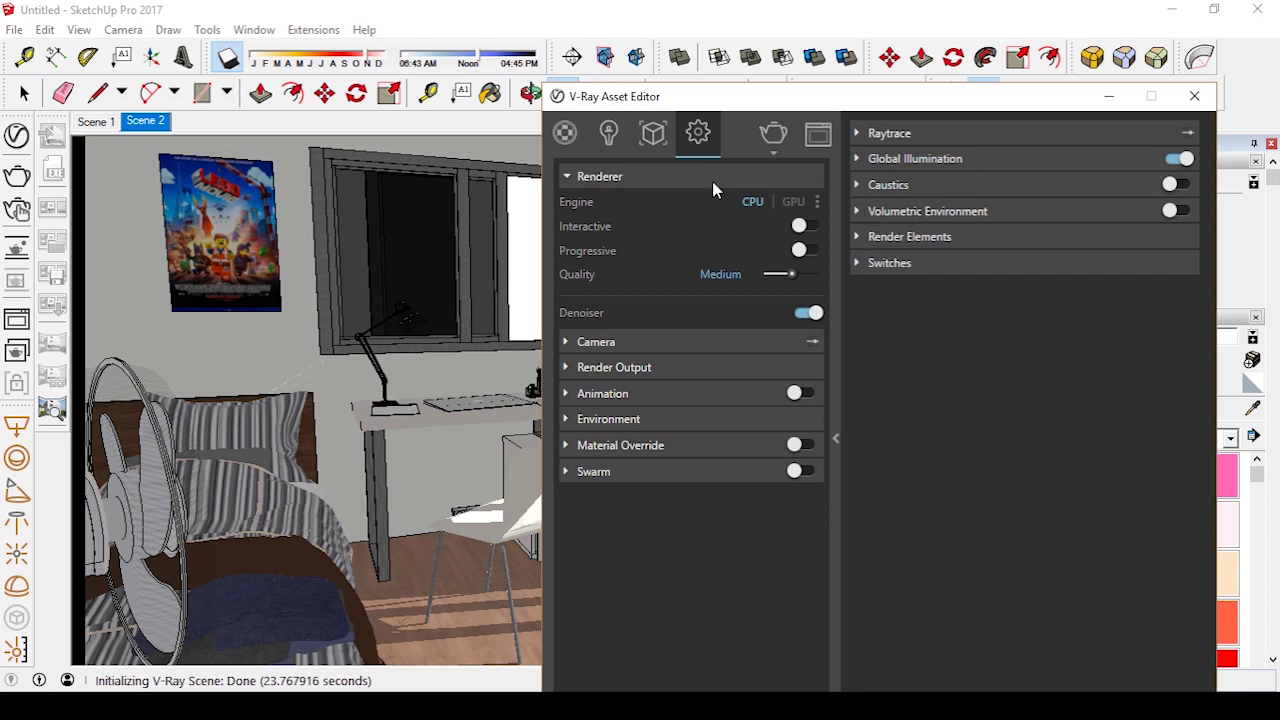
left_click(609, 136)
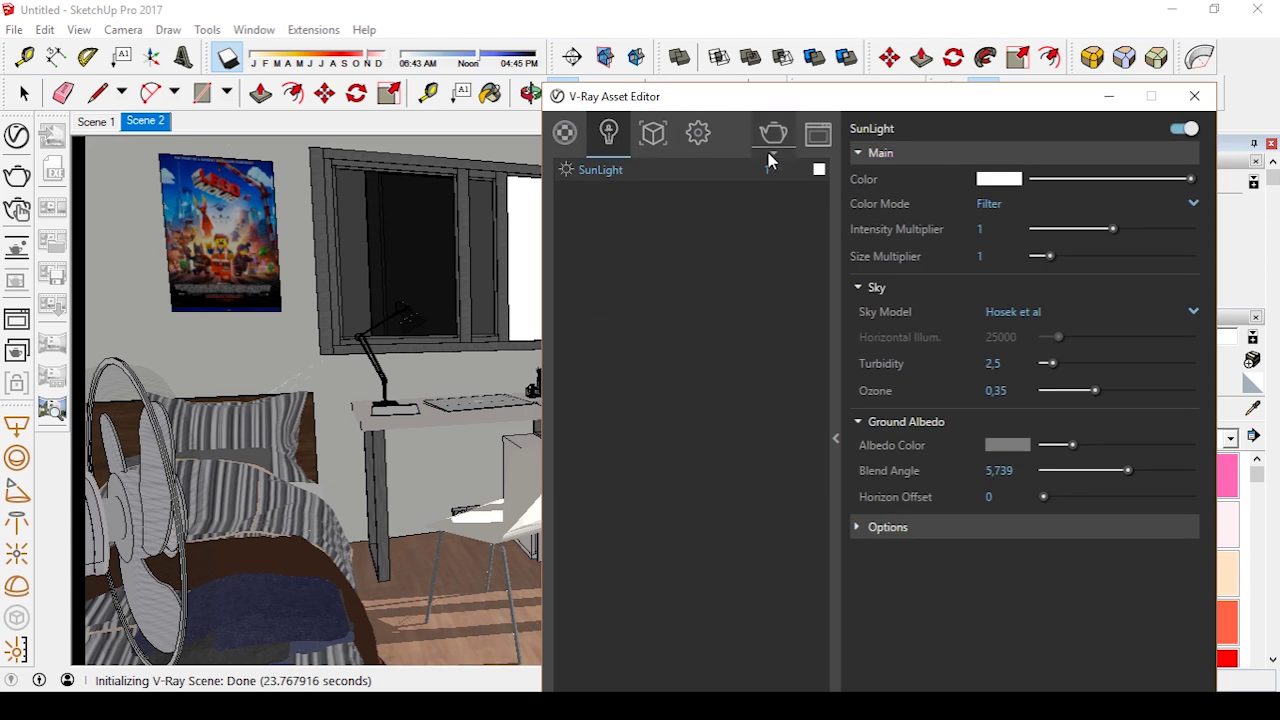
- Enable interactive rendering in the V-Ray renderer settings and turn off the model's shadow display
left_click(717, 138)
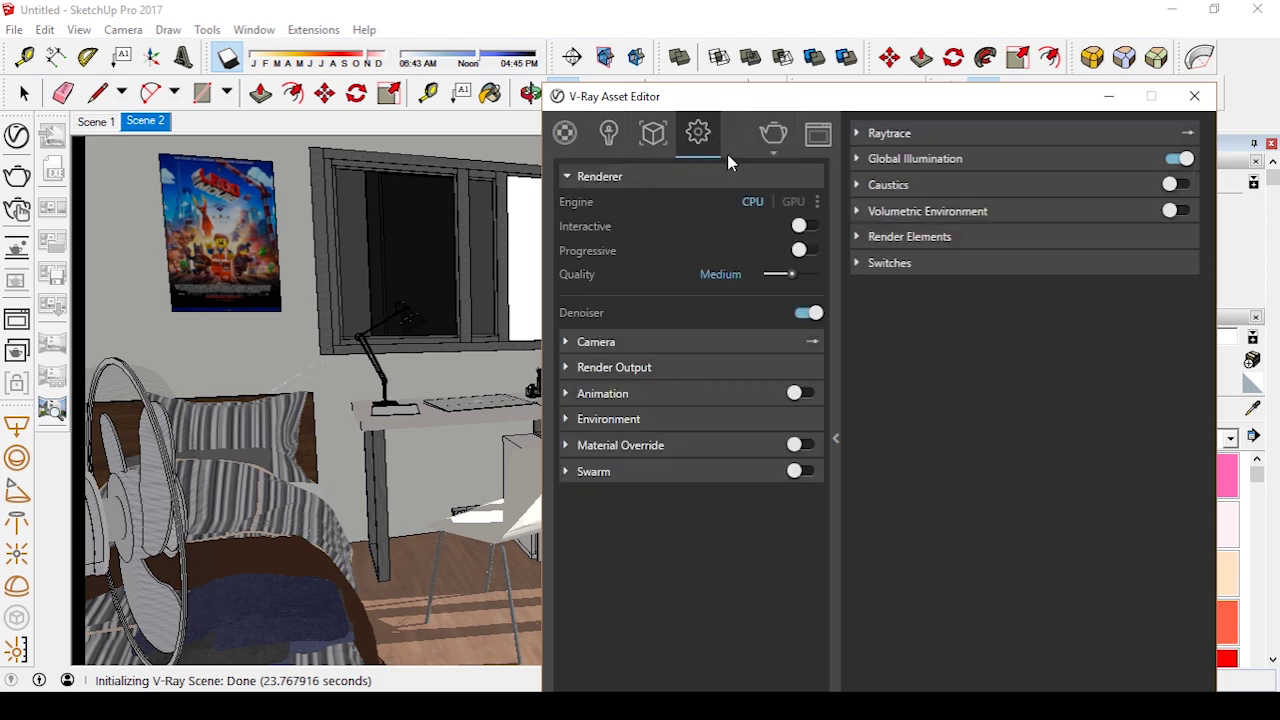
left_click(804, 228)
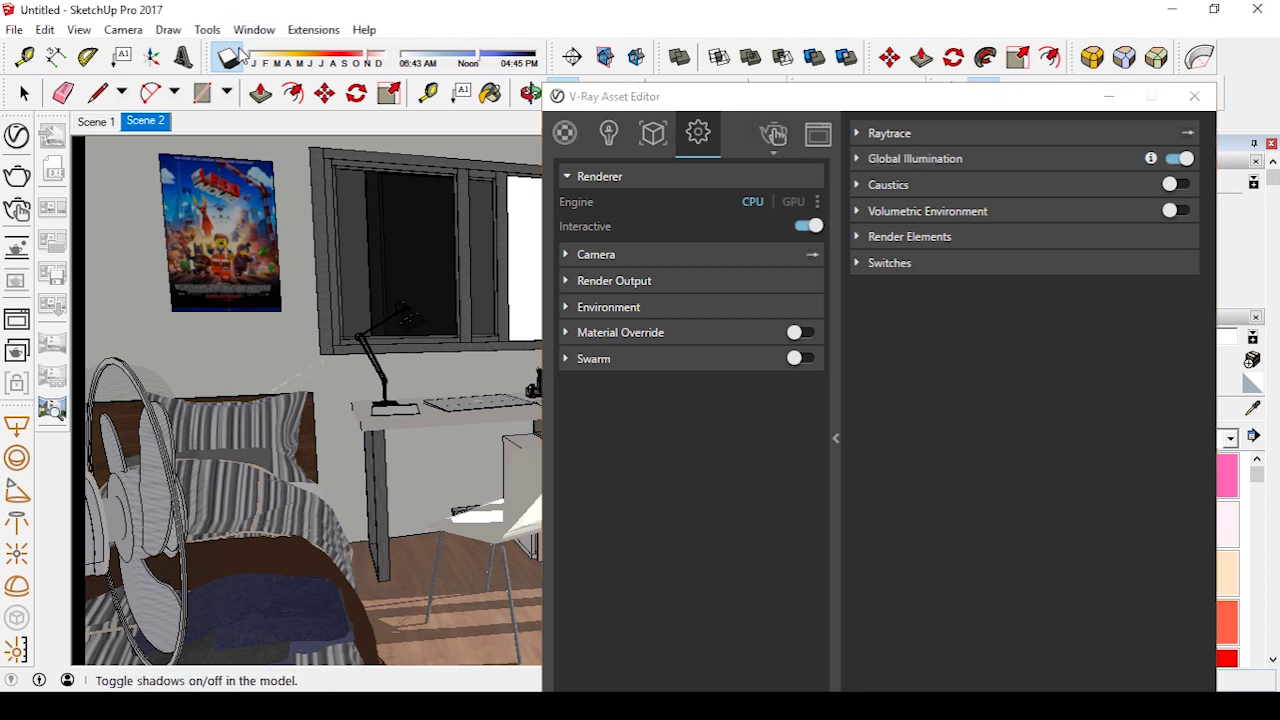
left_click(228, 57)
- Start the interactive render and maximize the V-Ray frame buffer
left_click(773, 133)
left_click(876, 100)
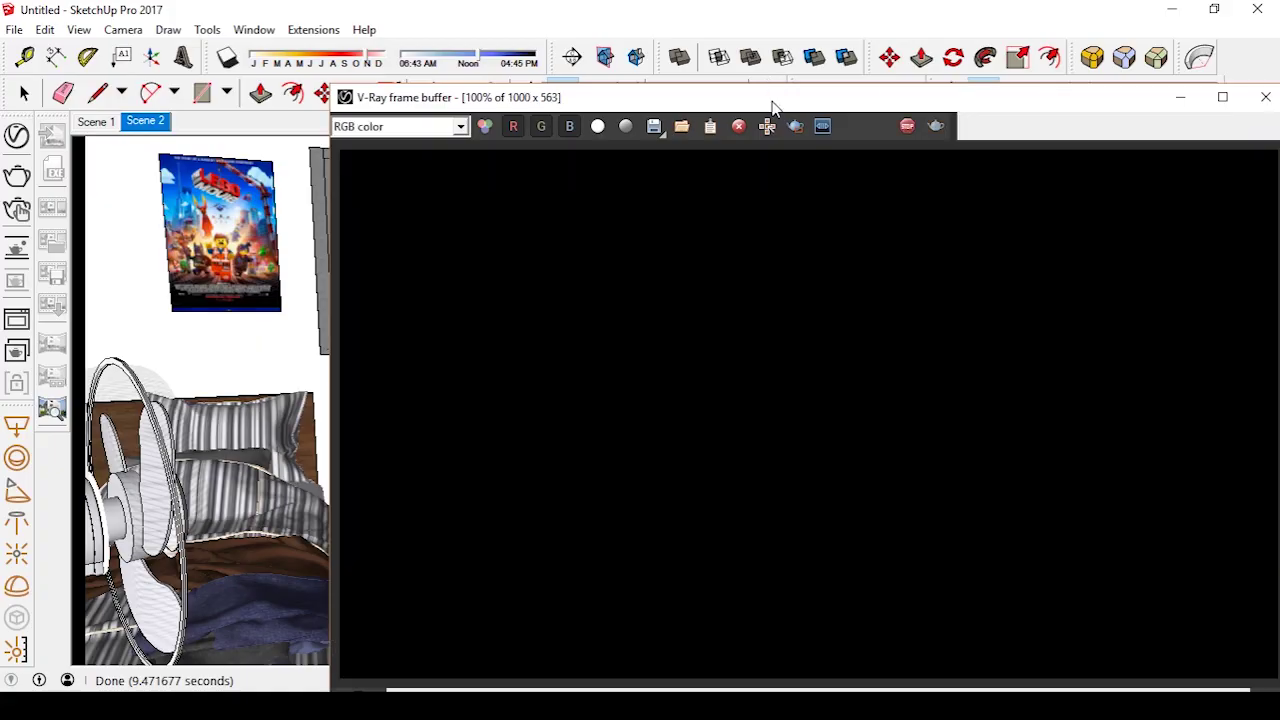
double_click(771, 100)
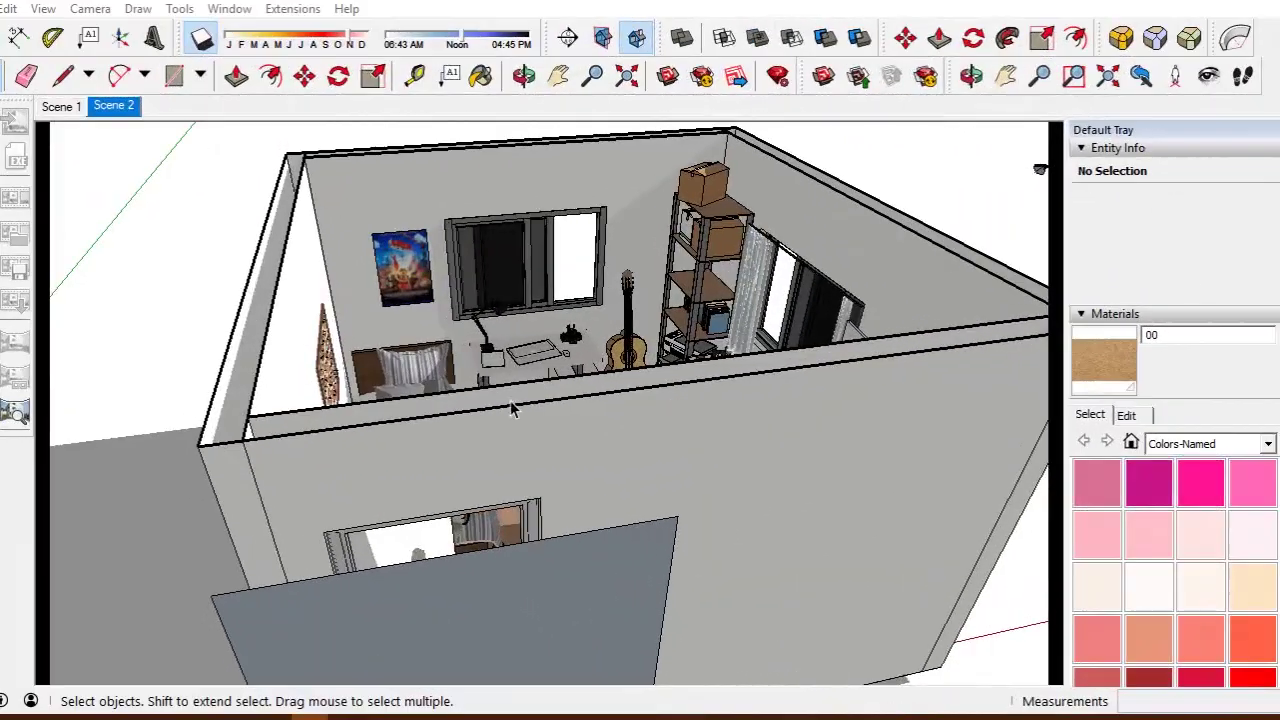
- Turn off section cuts and bring the view through the doorway into the room
mouse_move(560, 340)
middle_mouse_down()
mouse_move(821, 322)
mouse_move(840, 260)
mouse_move(631, 260)
mouse_move(823, 251)
mouse_move(810, 176)
middle_mouse_up()
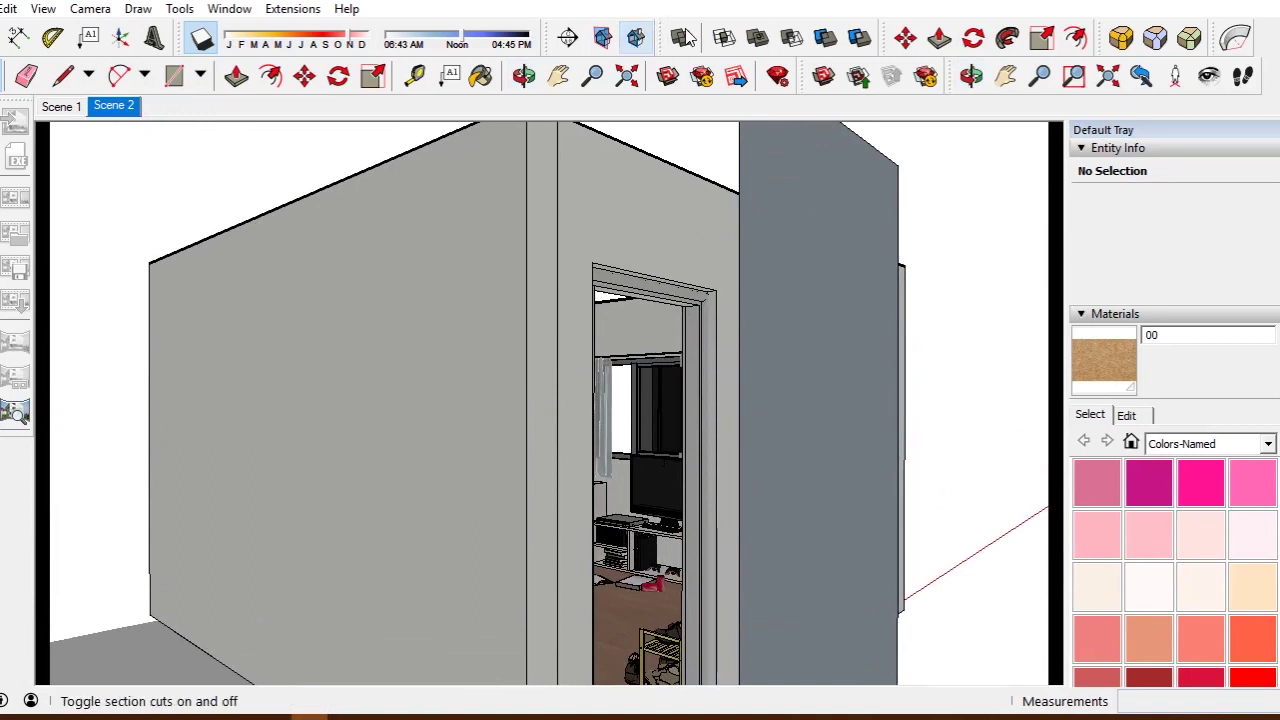
left_click(603, 40)
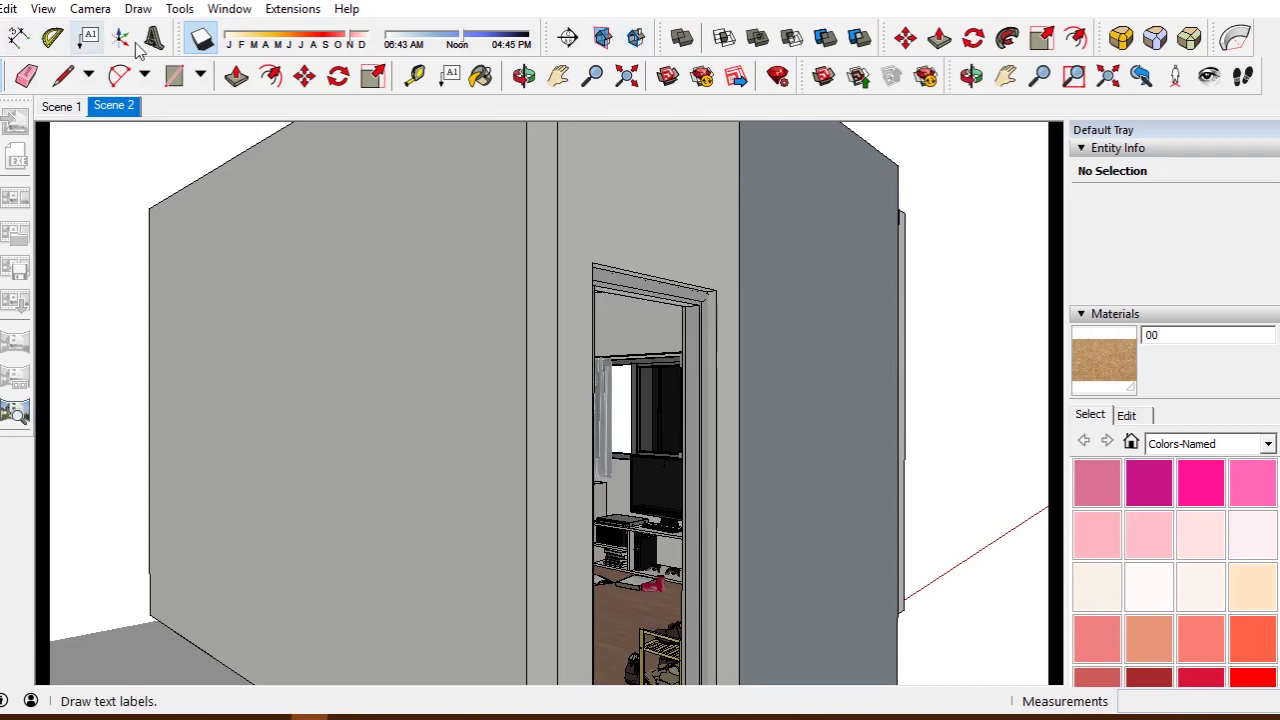
scroll(646, 503, "up", 5)
scroll(646, 503, "up", 4)
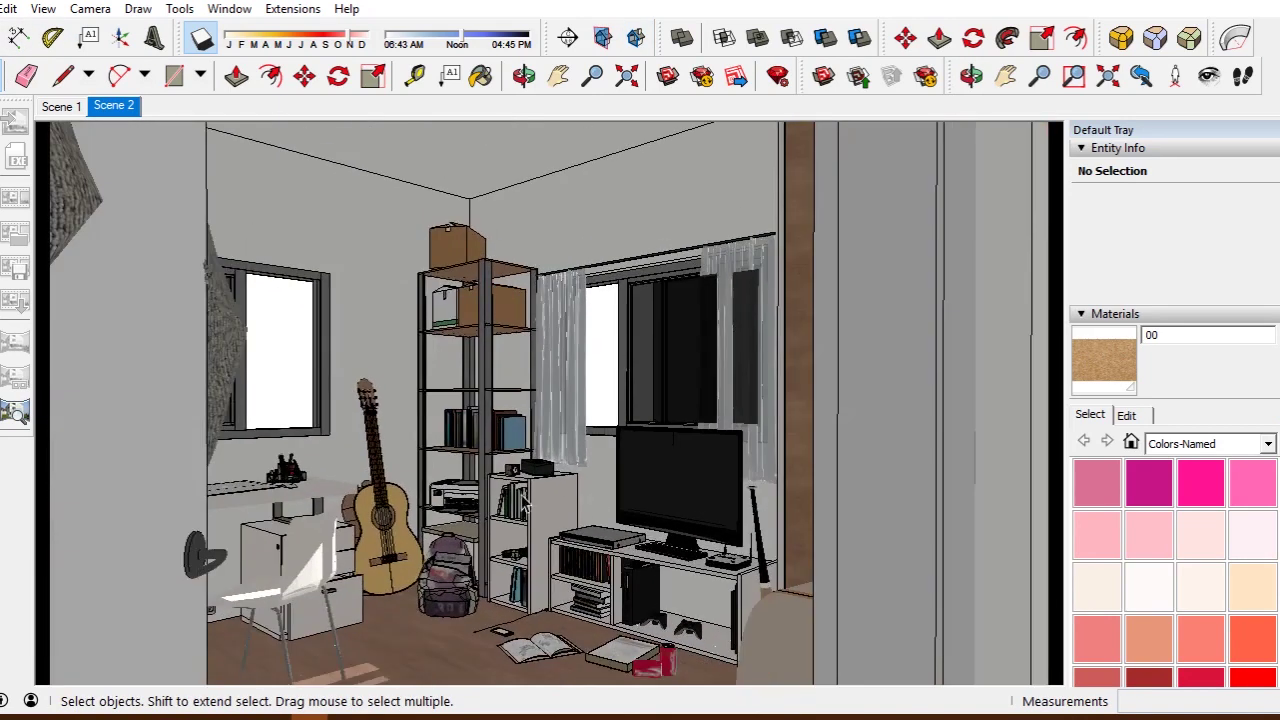
scroll(478, 500, "up", 3)
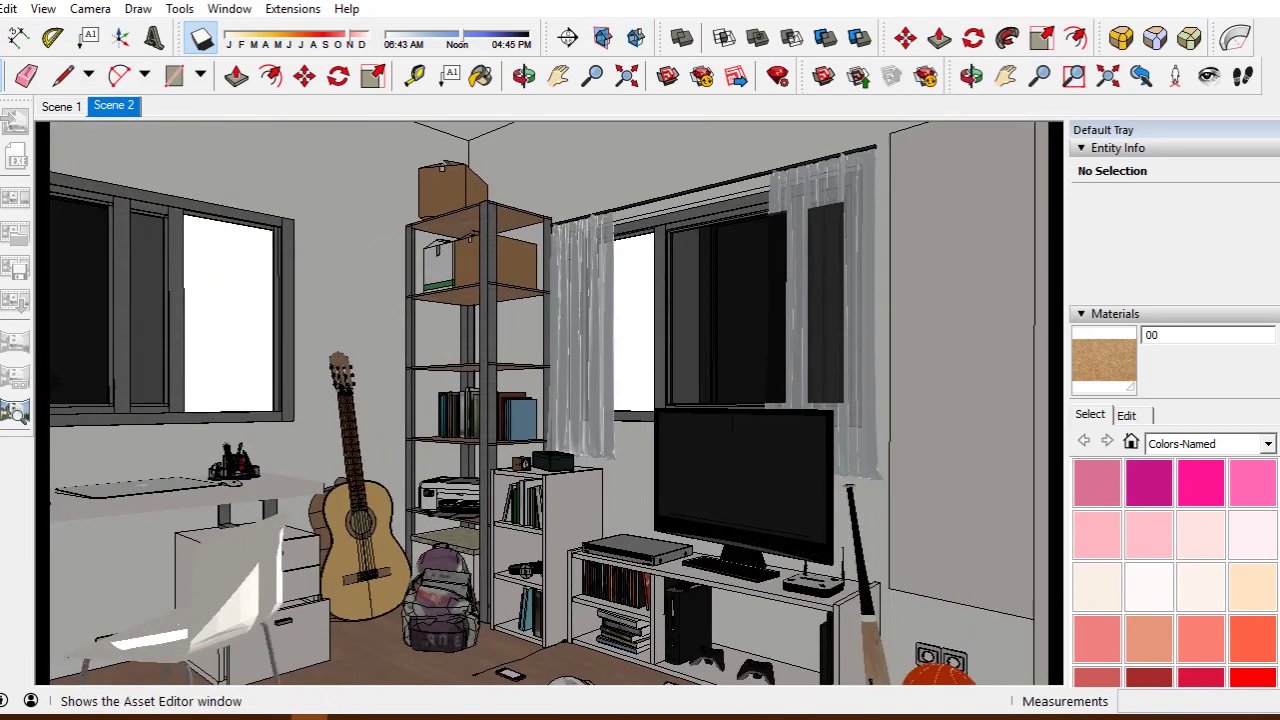
- Open the V-Ray Asset Editor, frame the room from bed to television, and list the scene's lights
left_click(15, 121)
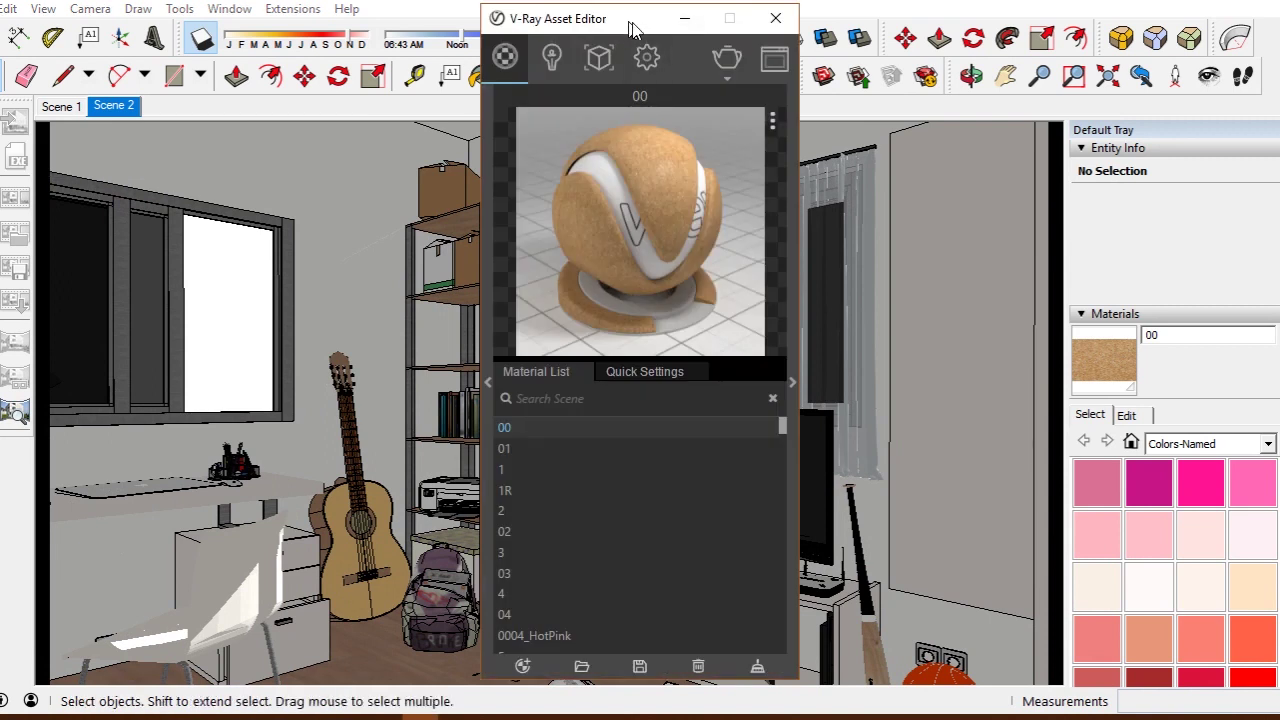
left_click_drag(628, 22, 1080, 36)
left_click(607, 176)
middle_click_drag(507, 410, 585, 488)
middle_click_drag(378, 458, 566, 398, "shift")
left_click_drag(1018, 22, 500, 6)
left_click(488, 45)
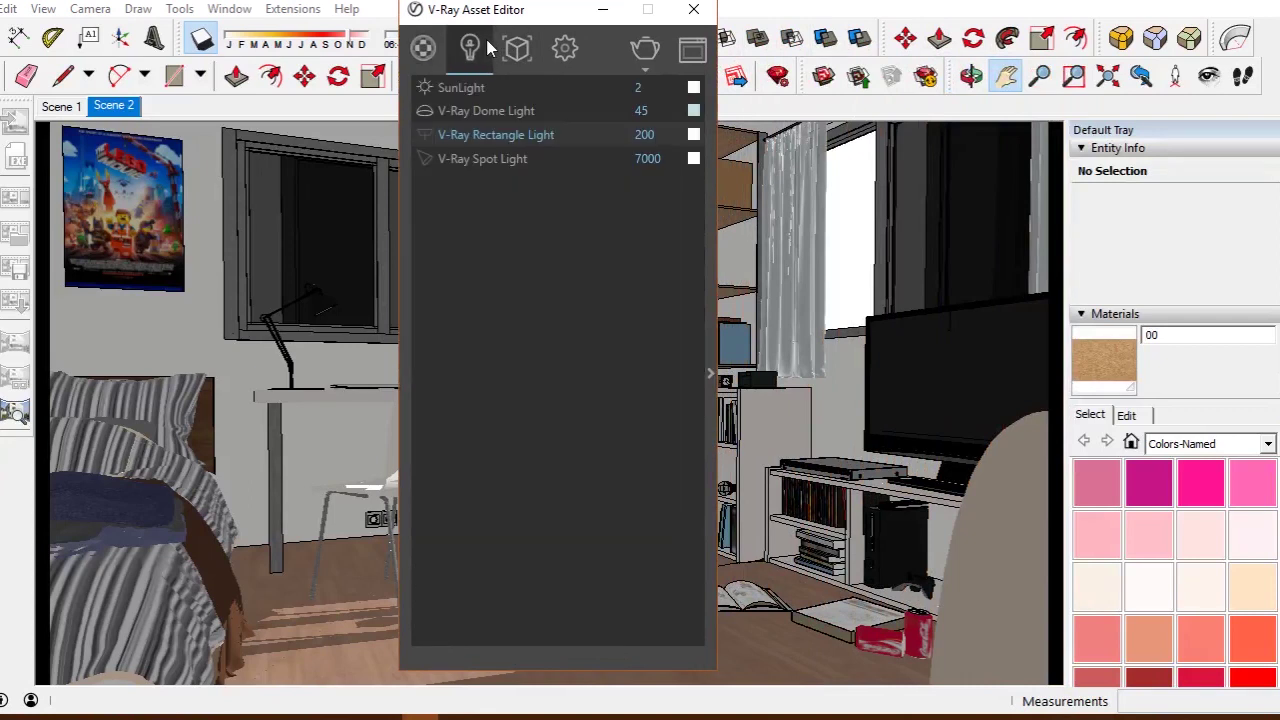
- Delete the V-Ray dome light, rectangle light and spot light from the scene, leaving only SunLight
left_click(506, 114)
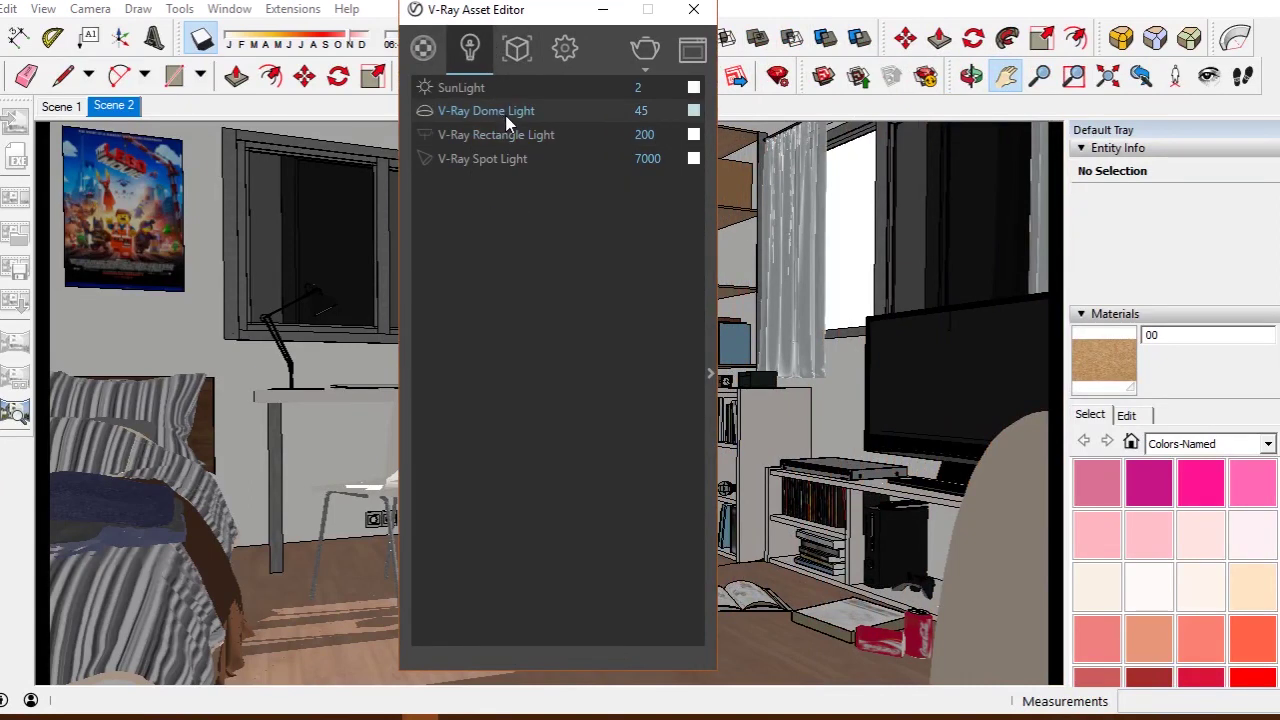
right_click(506, 121)
left_click(548, 189)
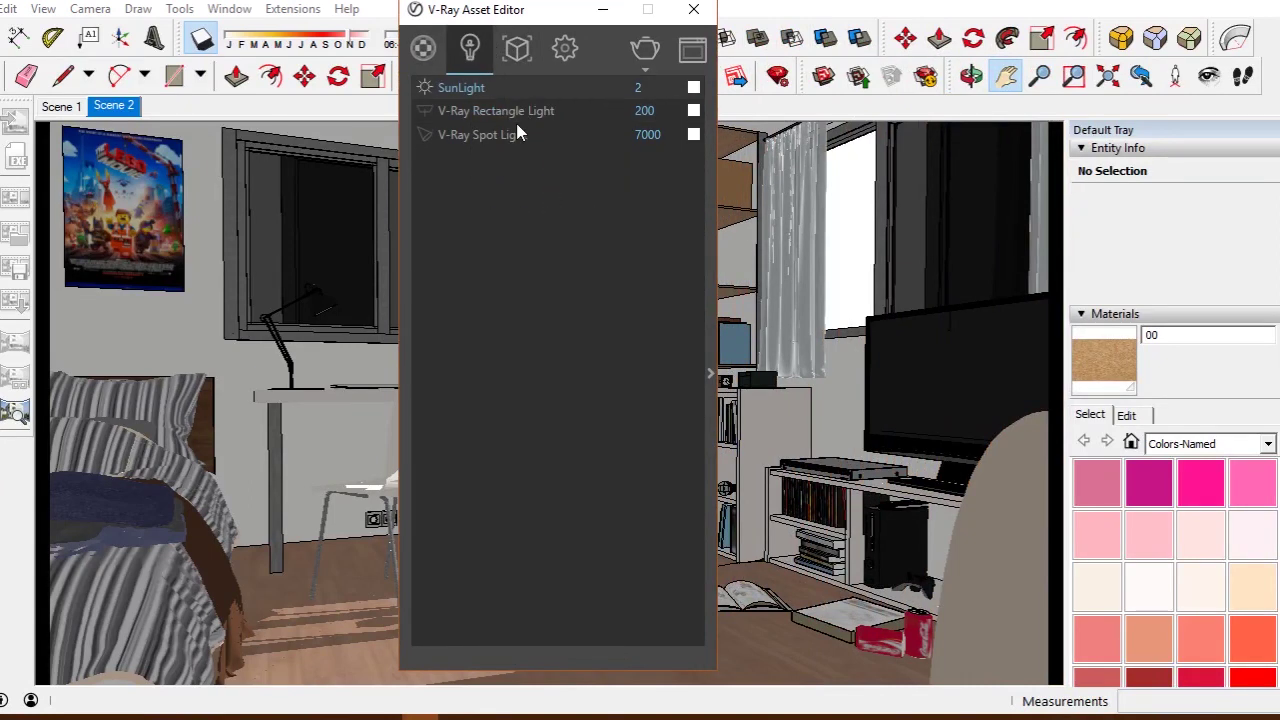
right_click(518, 121)
left_click(535, 180)
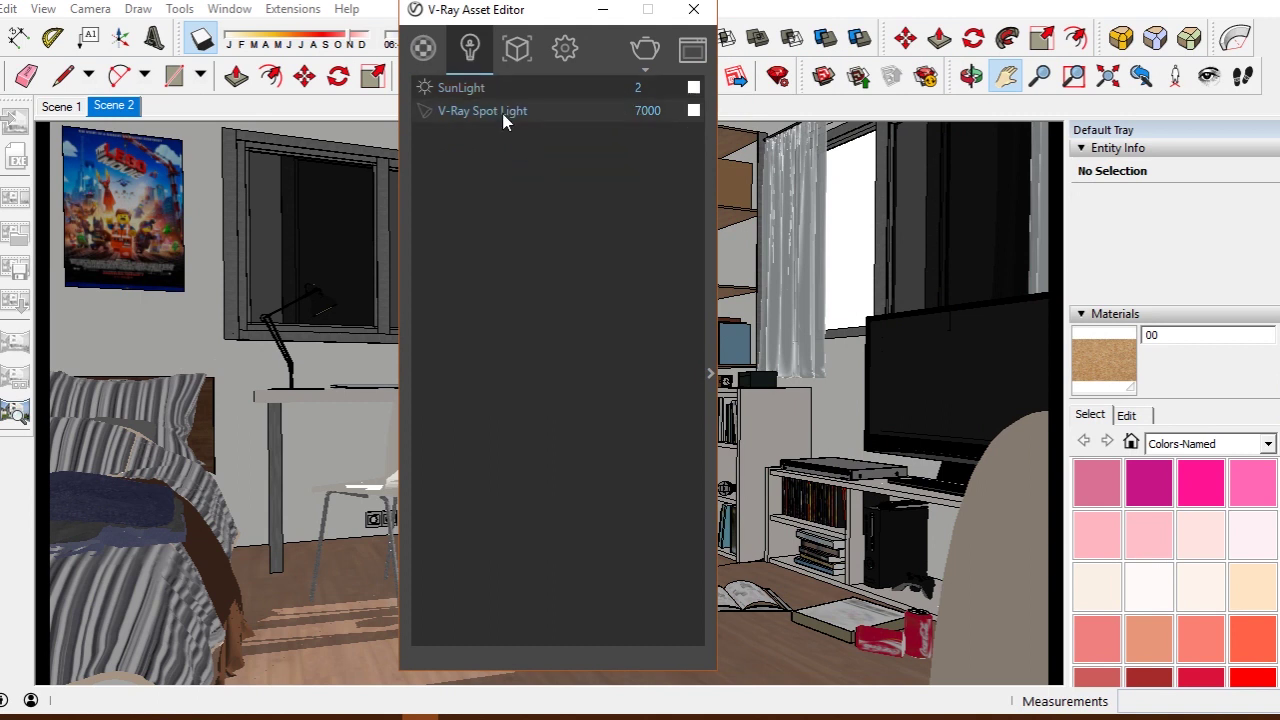
right_click(504, 117)
left_click(512, 178)
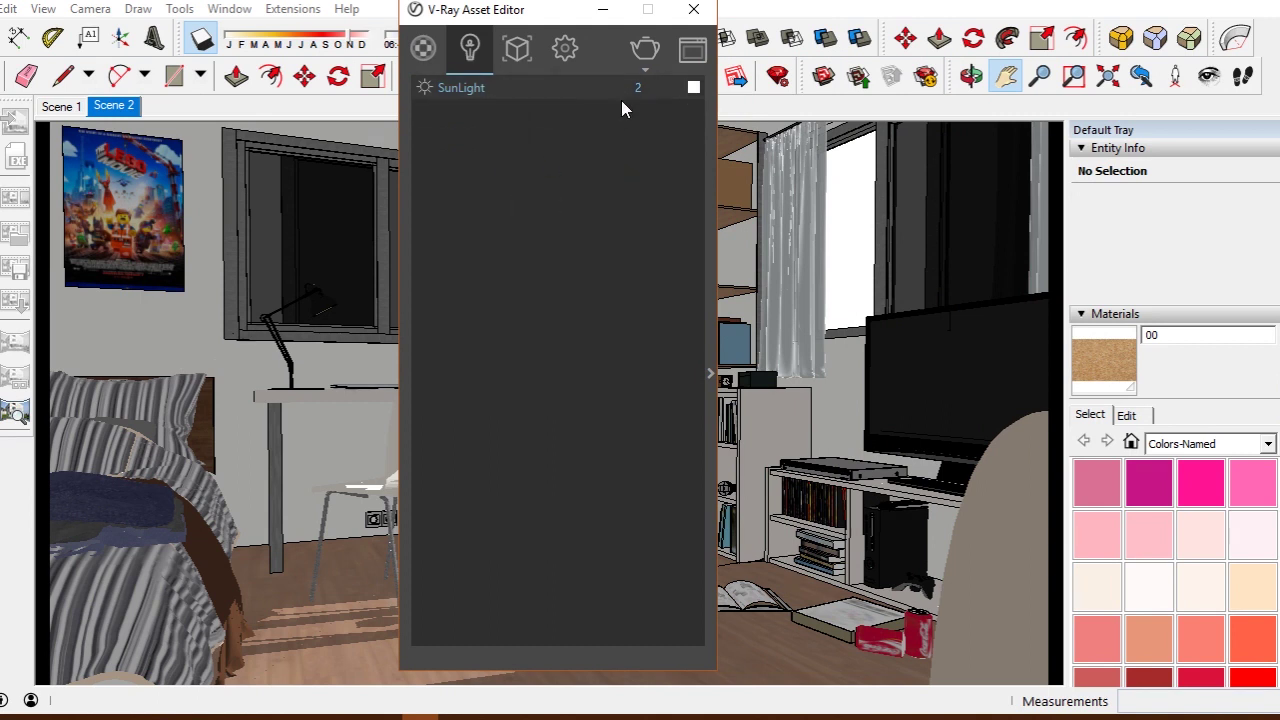
- Show the SunLight parameters, then enable Volumetric Environment in the render settings with Environment Fog as its type
left_click(709, 310)
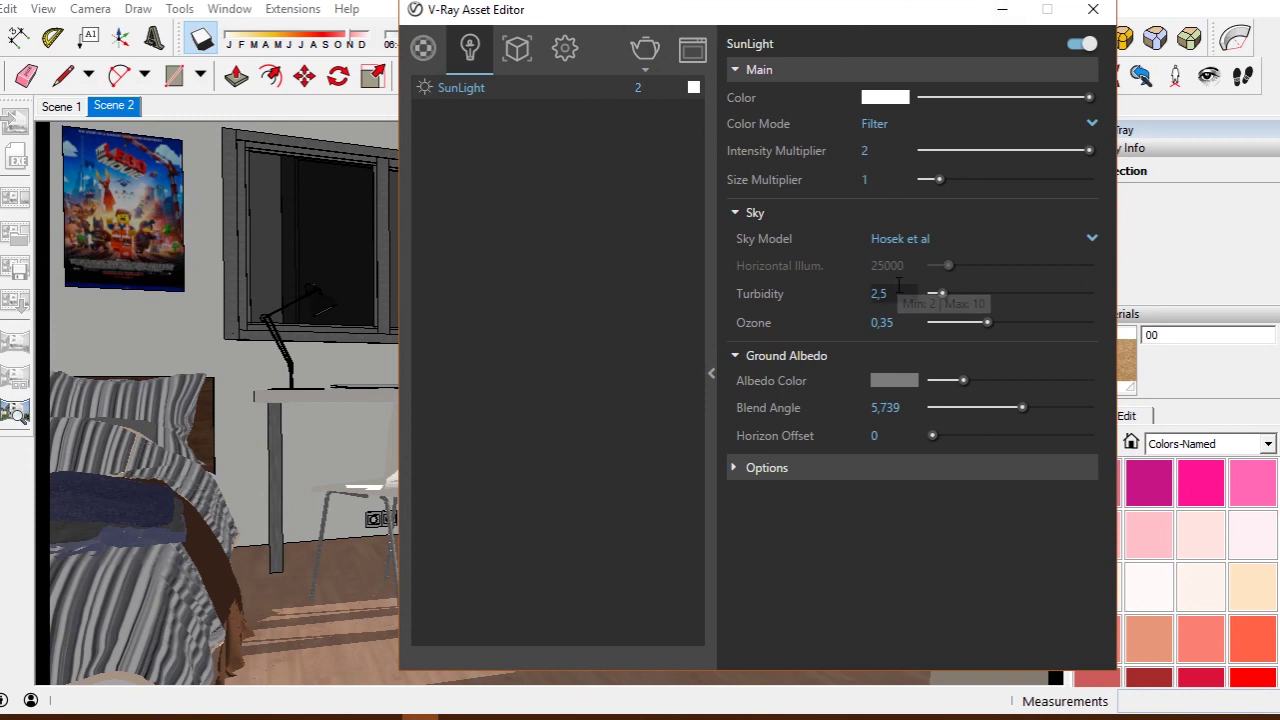
left_click(563, 49)
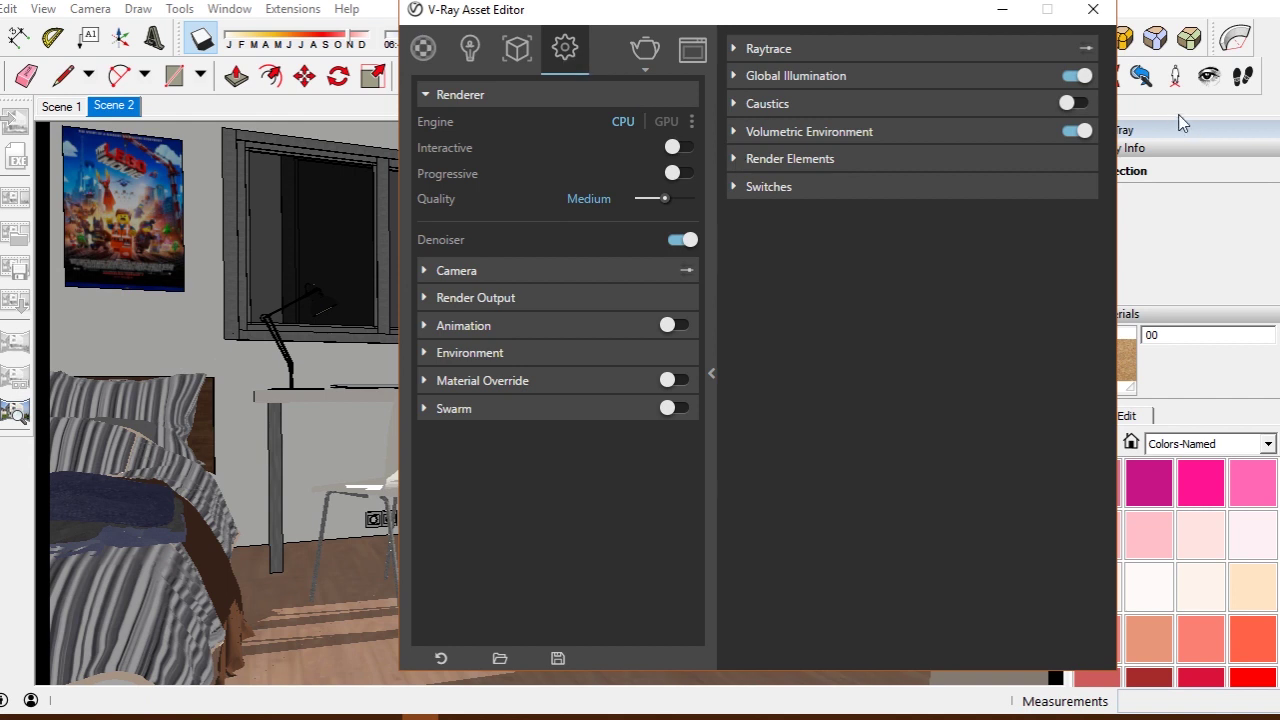
left_click(1077, 131)
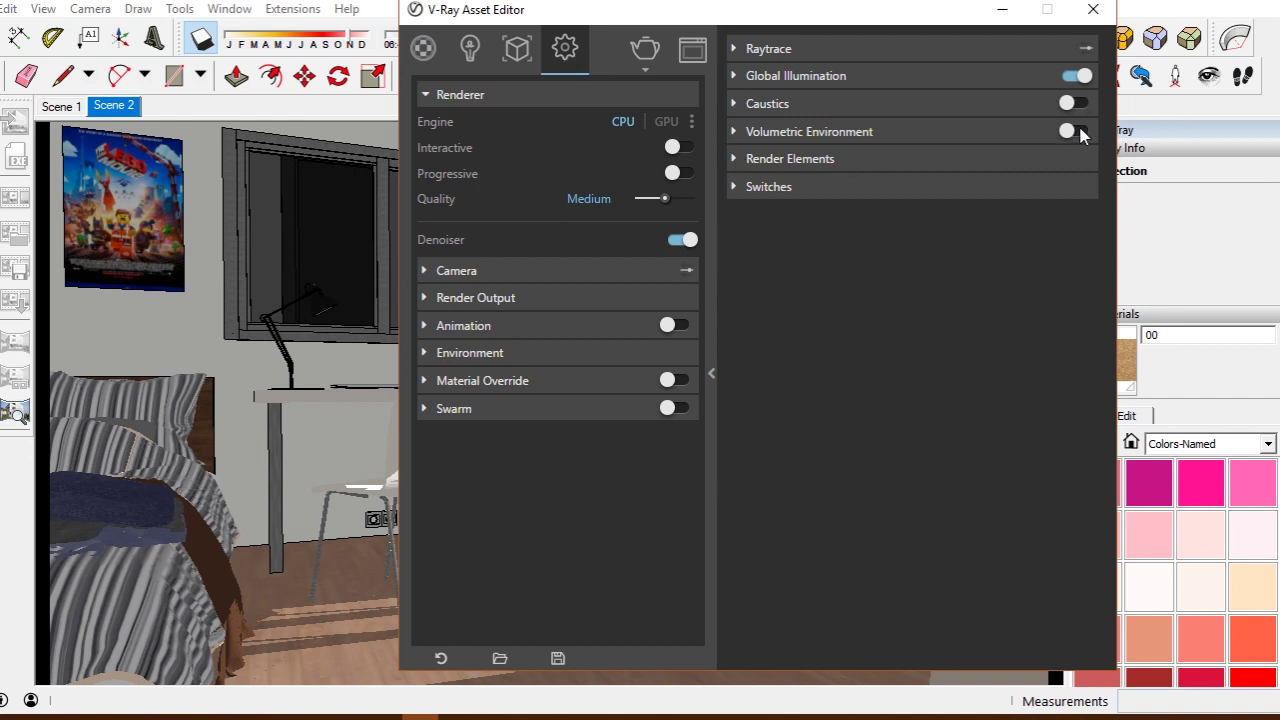
left_click(738, 130)
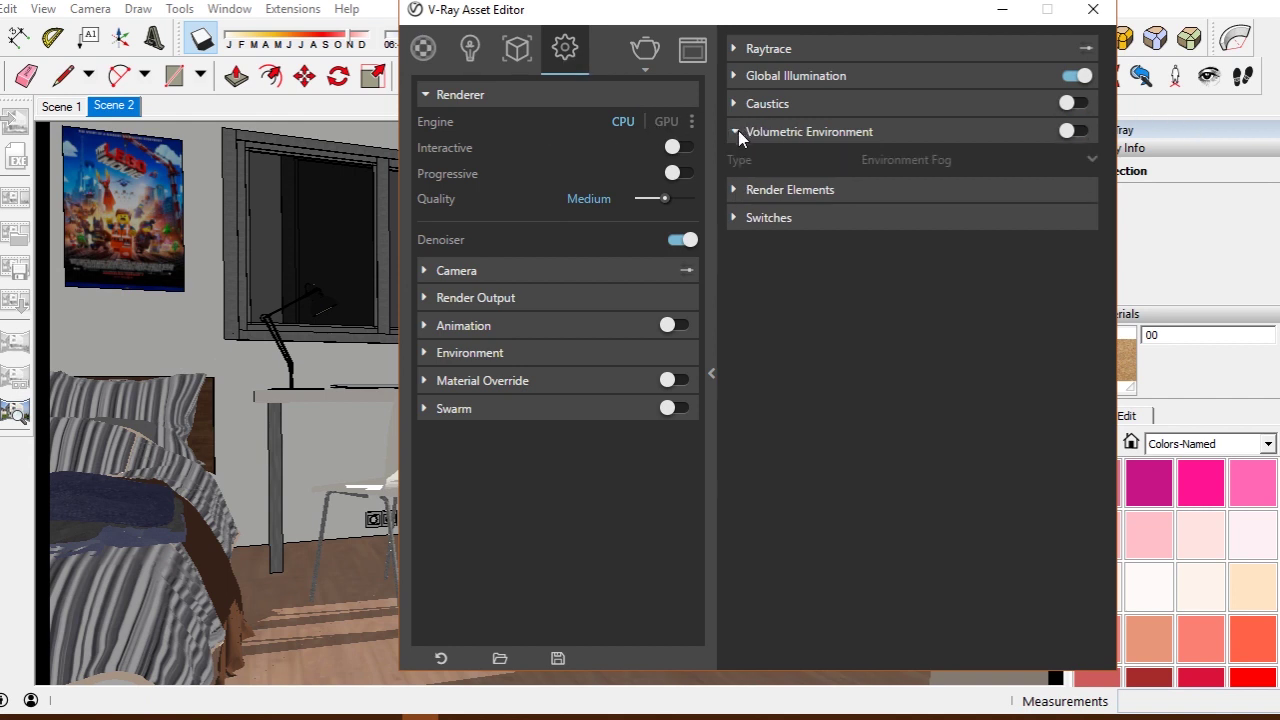
left_click(738, 130)
left_click(738, 130)
left_click(1077, 132)
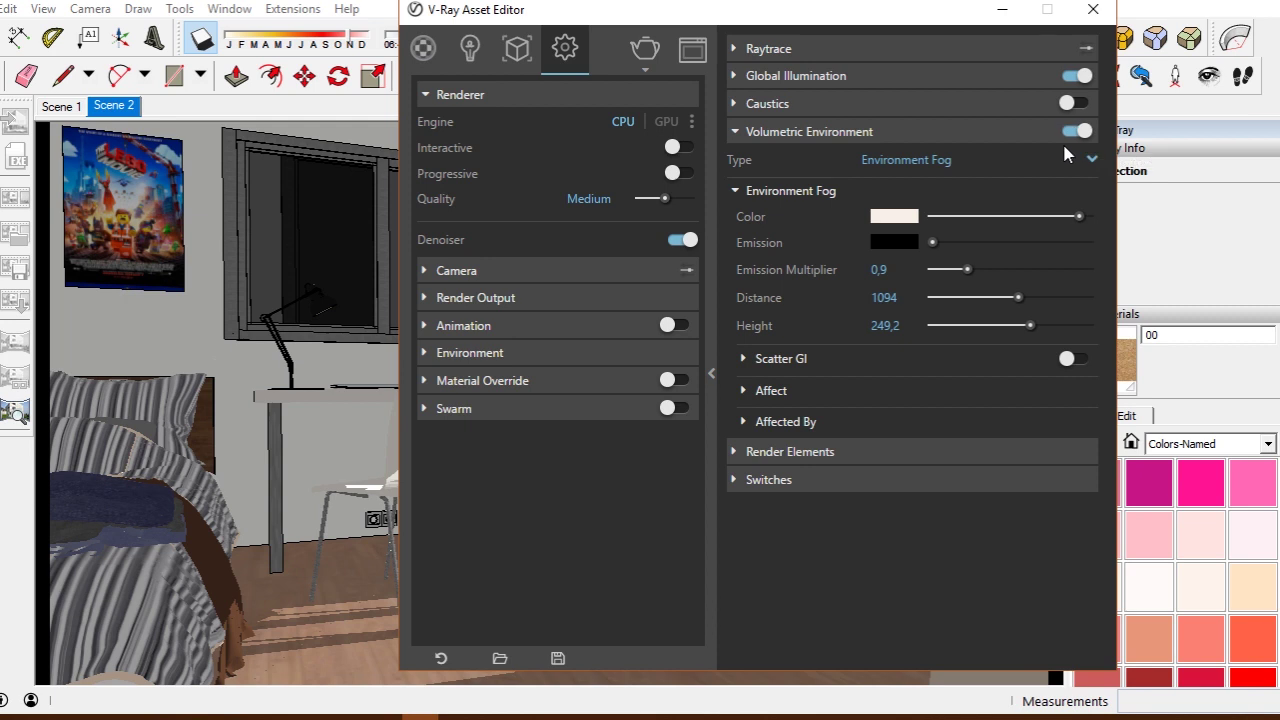
left_click(1091, 161)
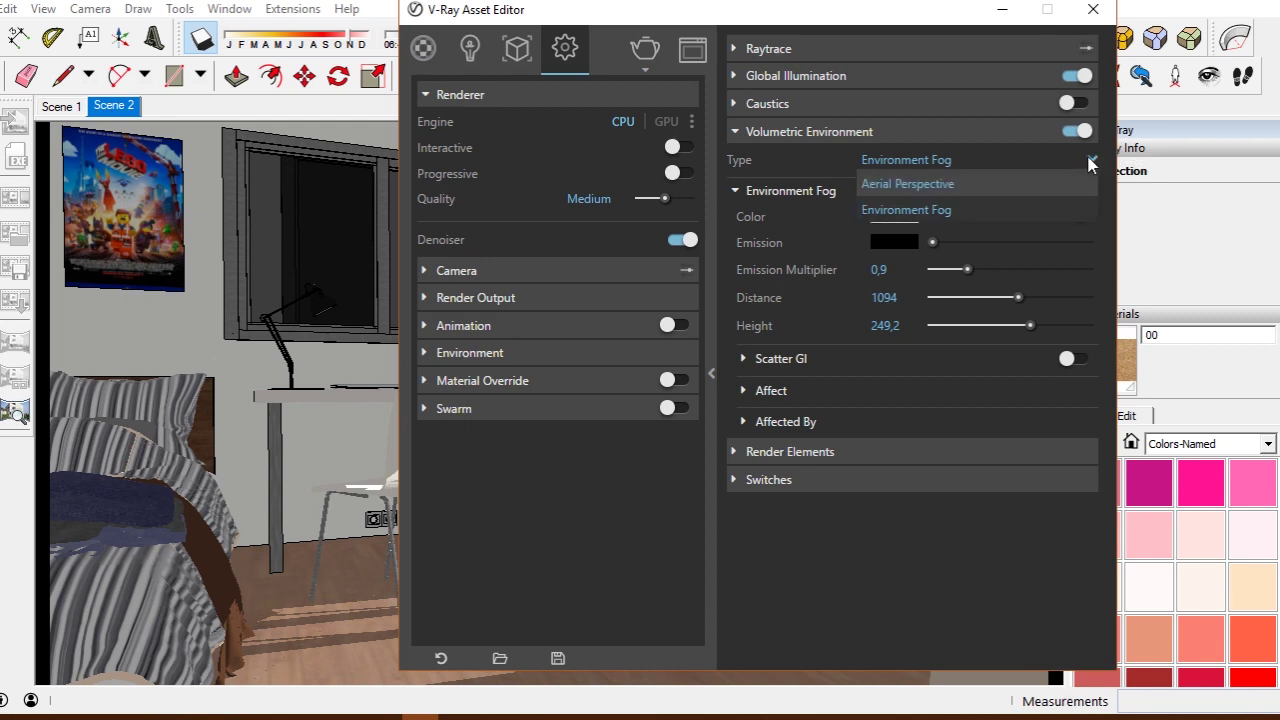
left_click(969, 211)
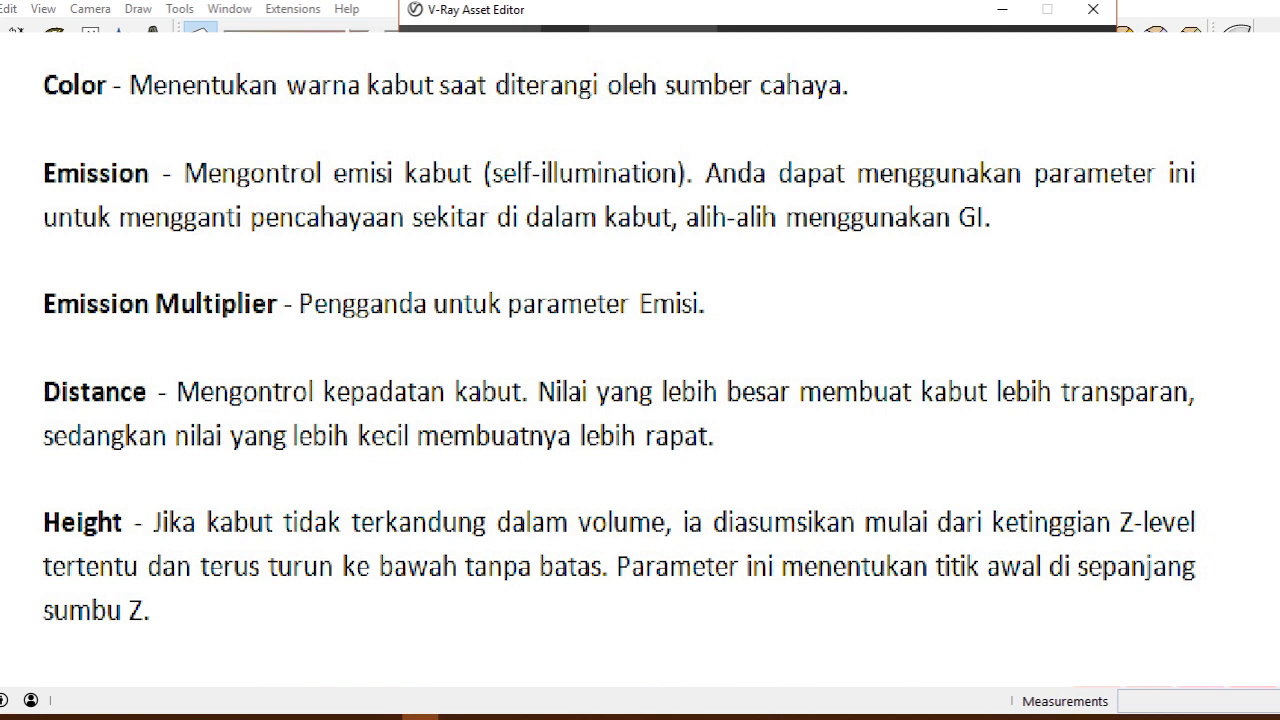
- Move the V-Ray Asset Editor aside to uncover the model and start a render of the scene
left_click_drag(734, 18, 936, 13)
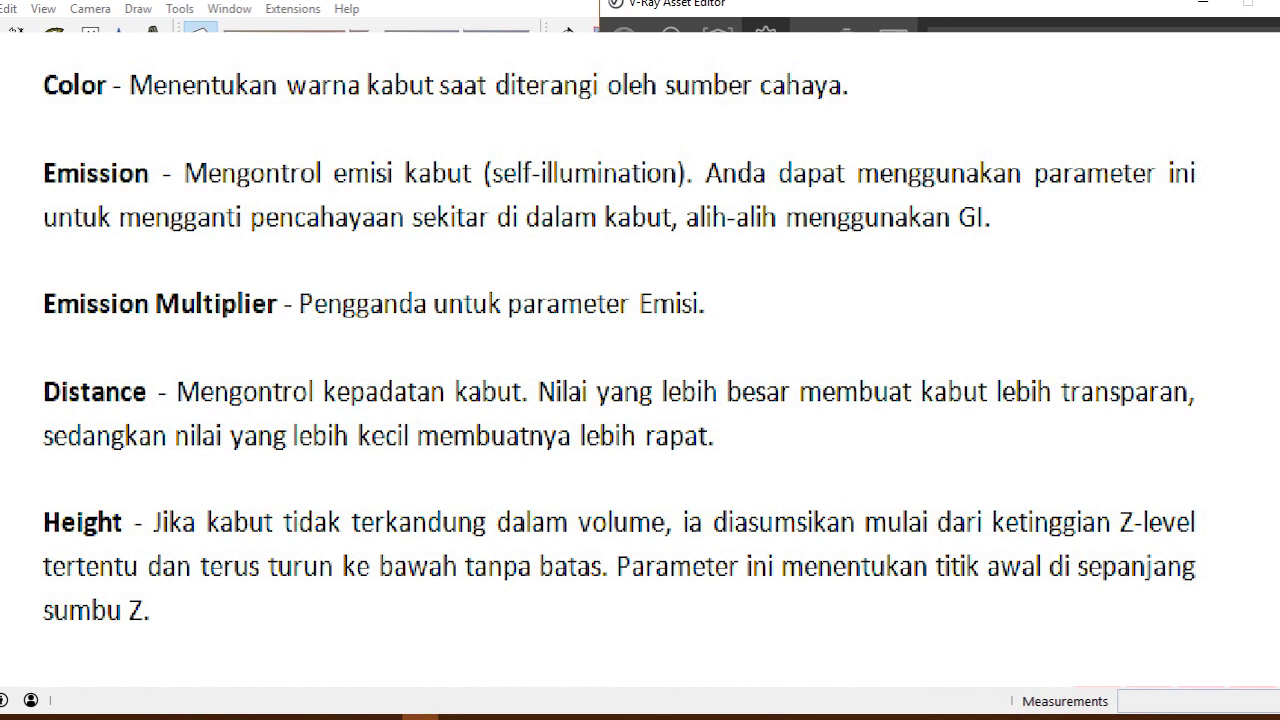
left_click(846, 24)
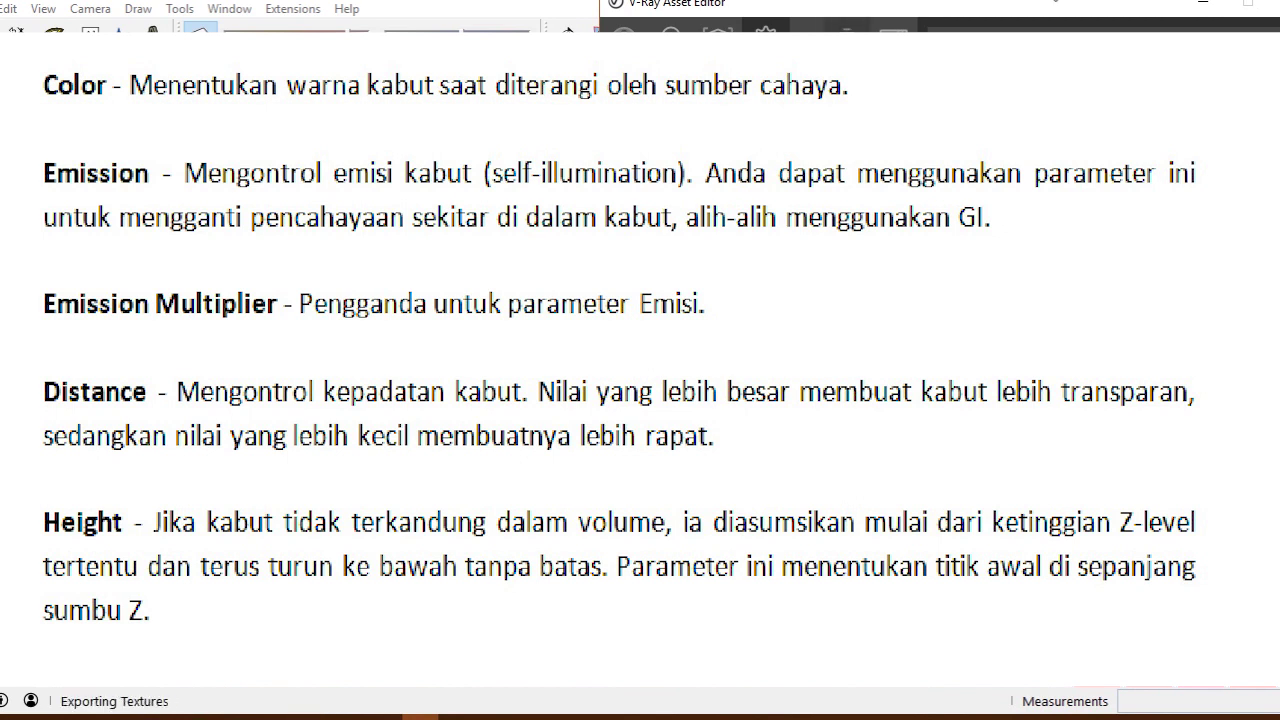